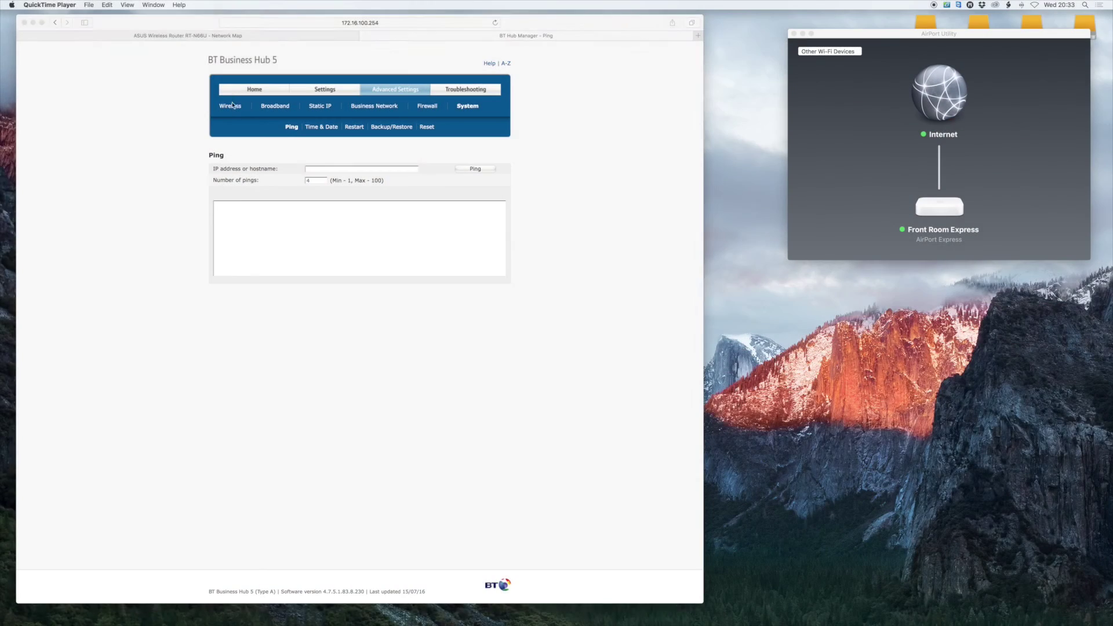
Bring Safari forward and switch to the ASUS RT-N66U Network Map tab
click(238, 99)
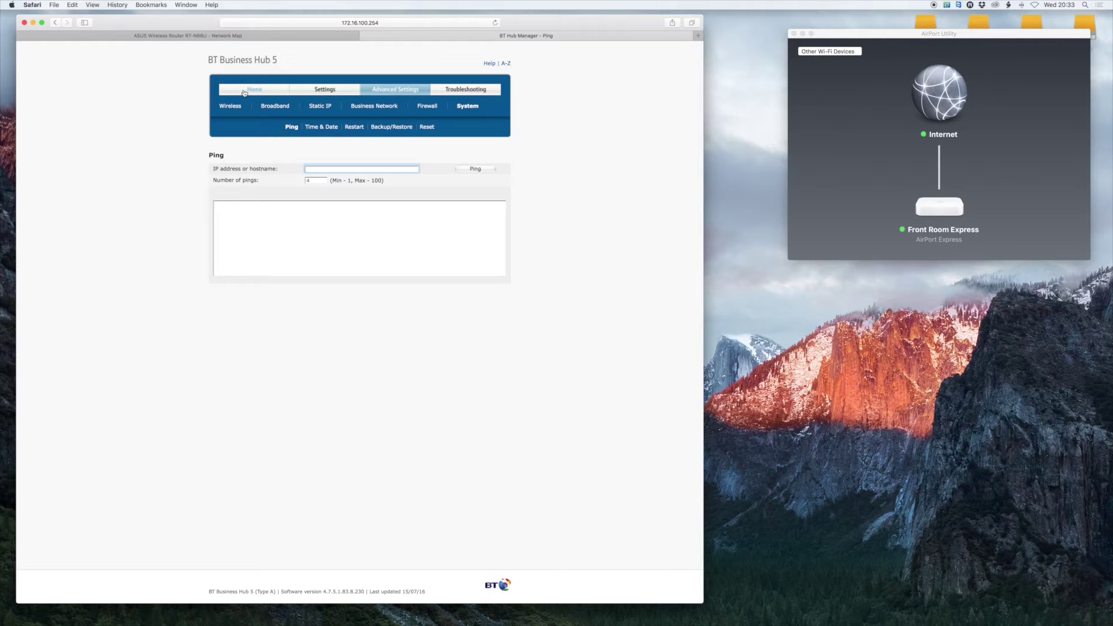
click(206, 37)
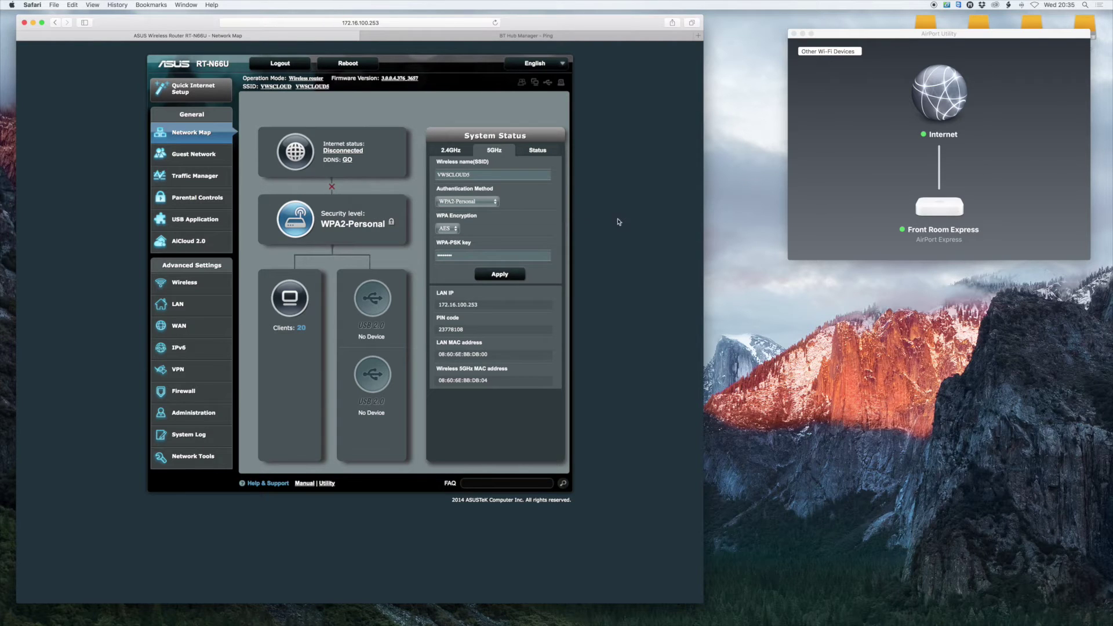
click(455, 37)
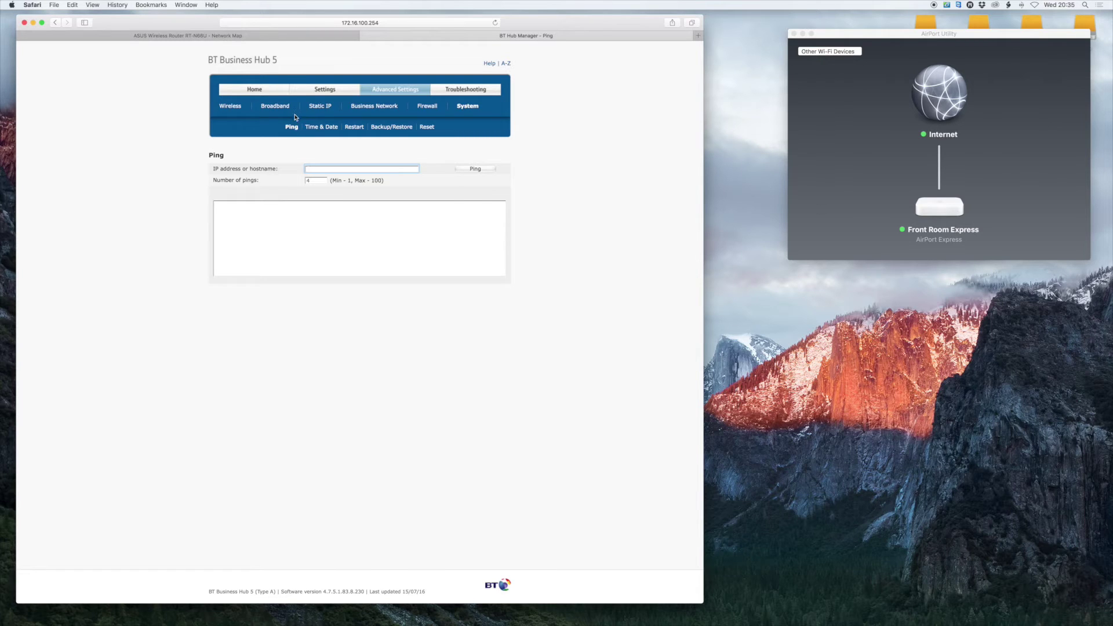
click(265, 37)
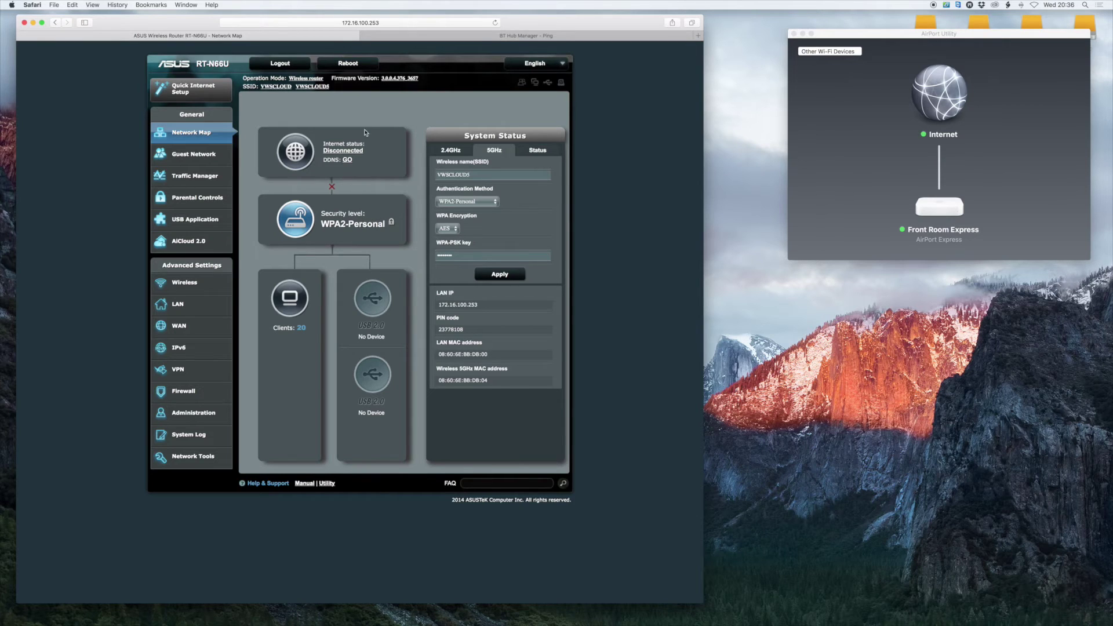
click(480, 36)
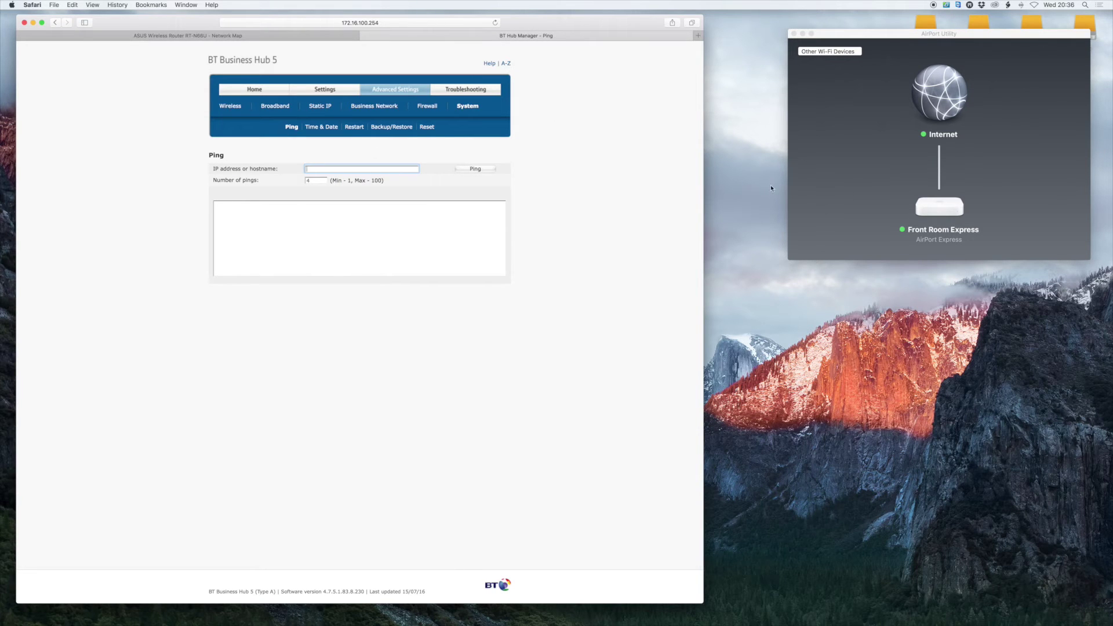
click(853, 159)
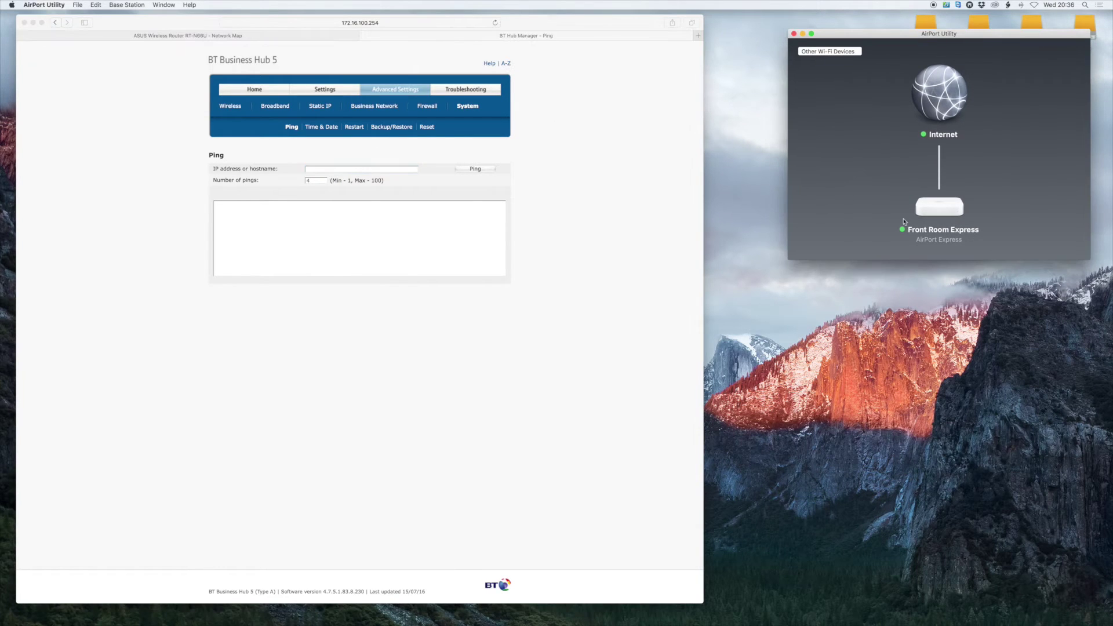
click(148, 35)
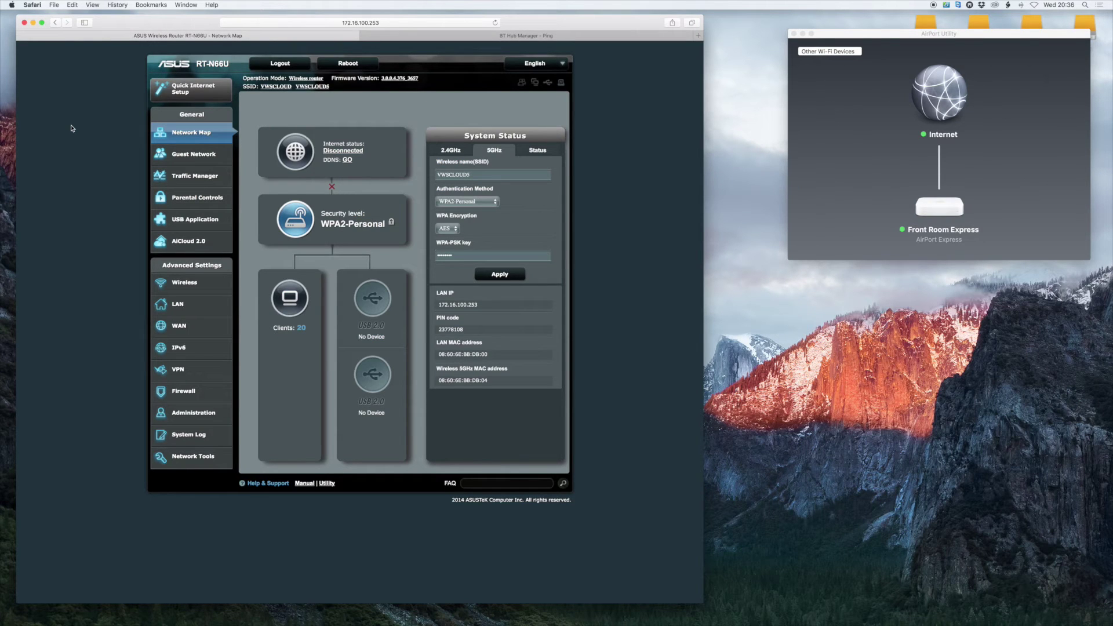
Open the ASUS Wireless General page and the BT Hub wireless configuration page
click(184, 284)
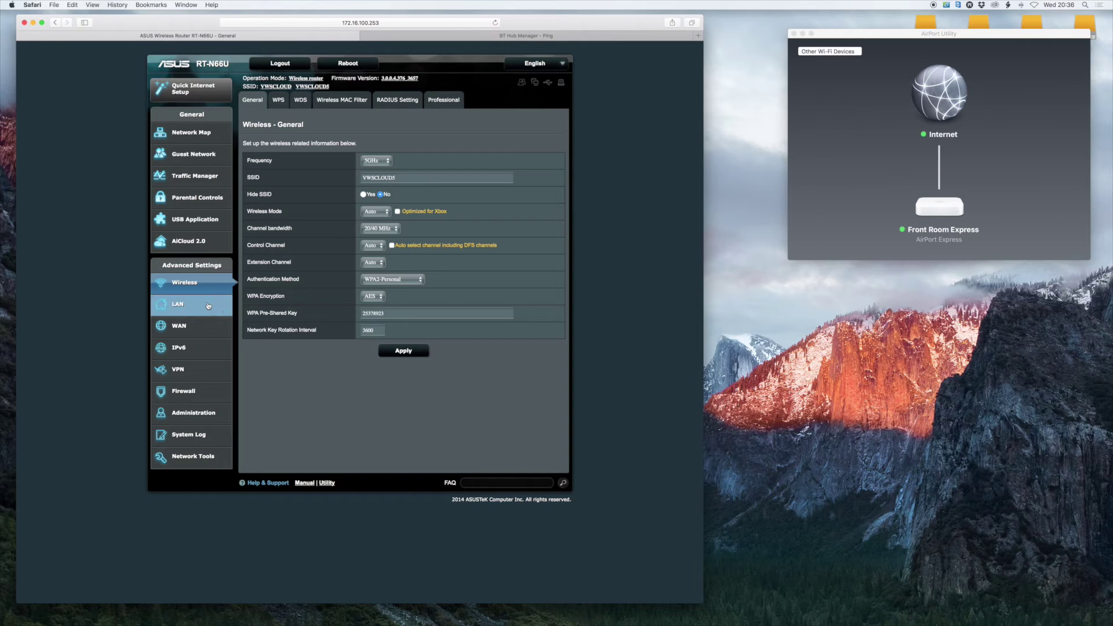
click(403, 38)
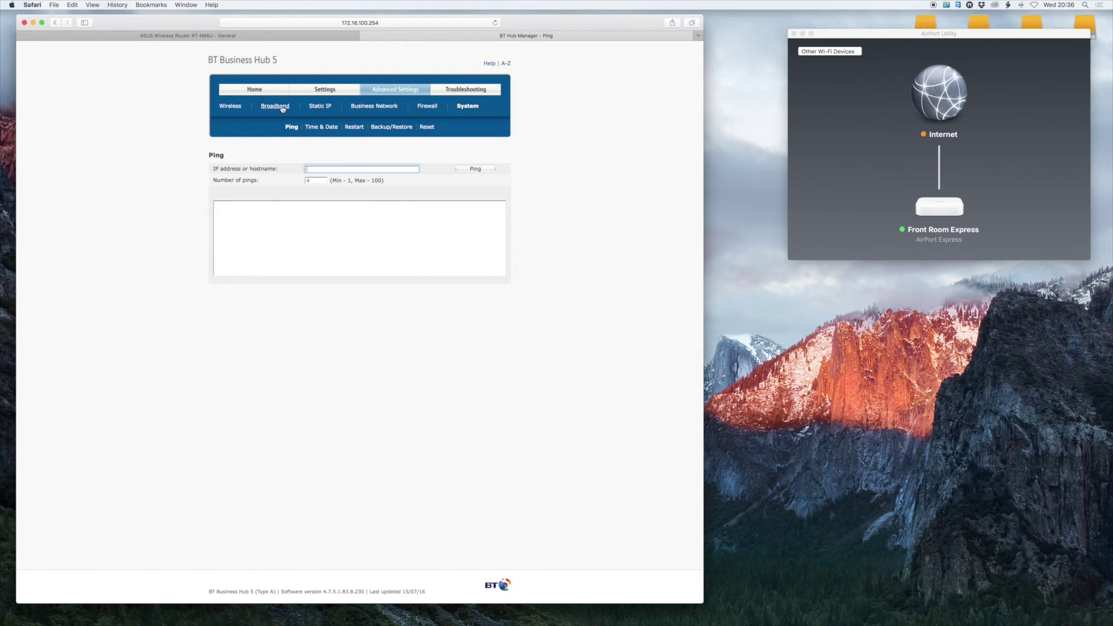
click(231, 107)
Open the Front Room Express Wireless settings in AirPort Utility, showing network MAC1835
click(860, 158)
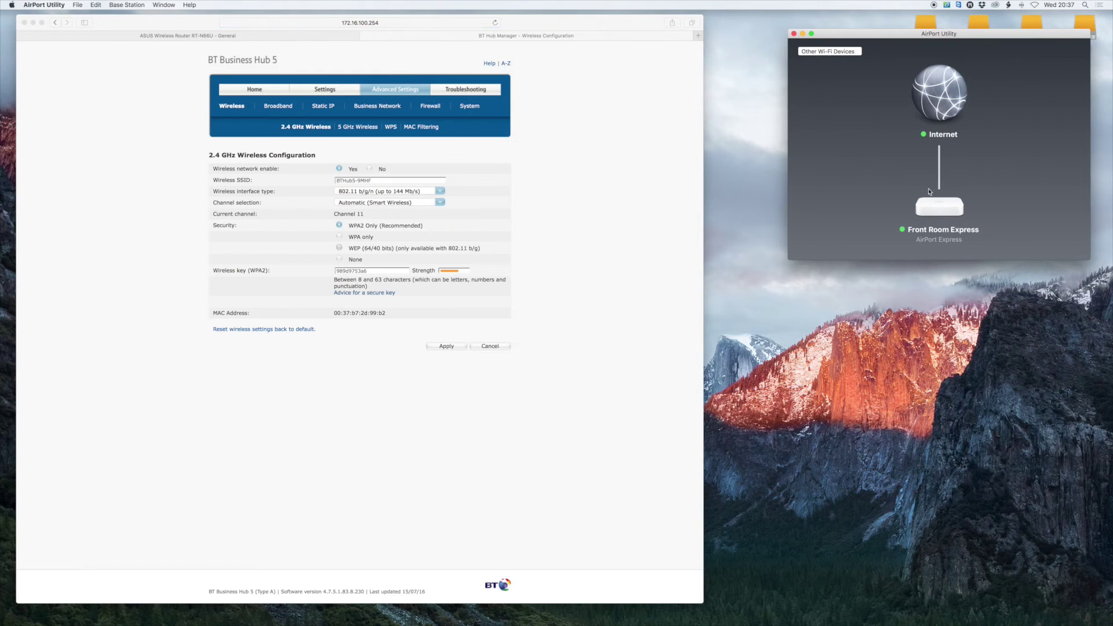
click(953, 219)
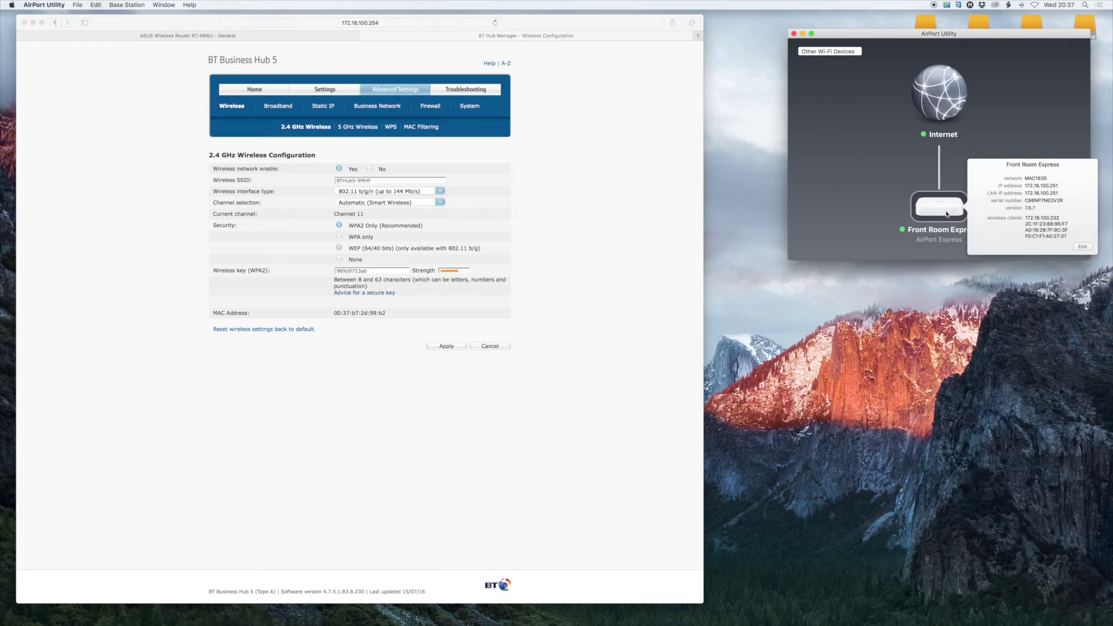
click(1083, 247)
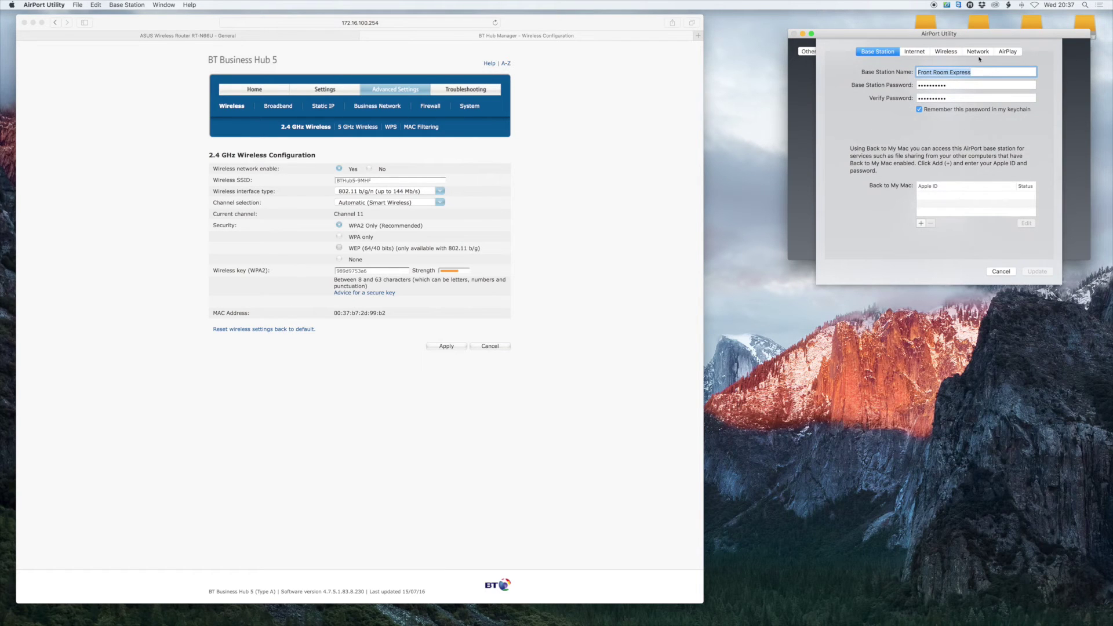
click(945, 52)
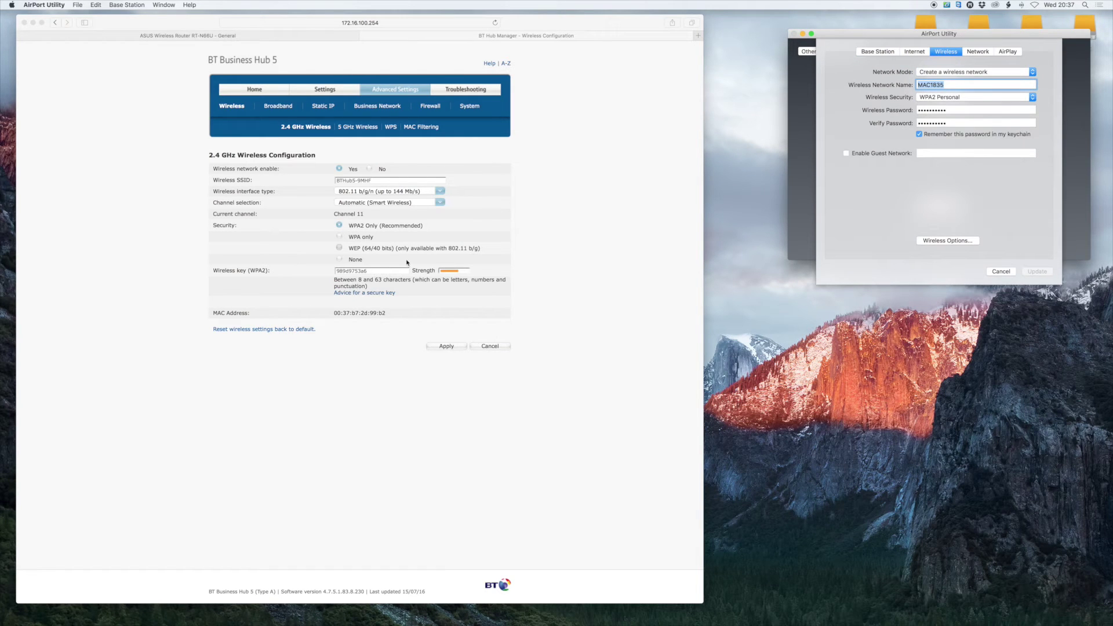
Place the cursor in the ASUS and BT Hub SSID fields and select AirPort name MAC1835
click(174, 36)
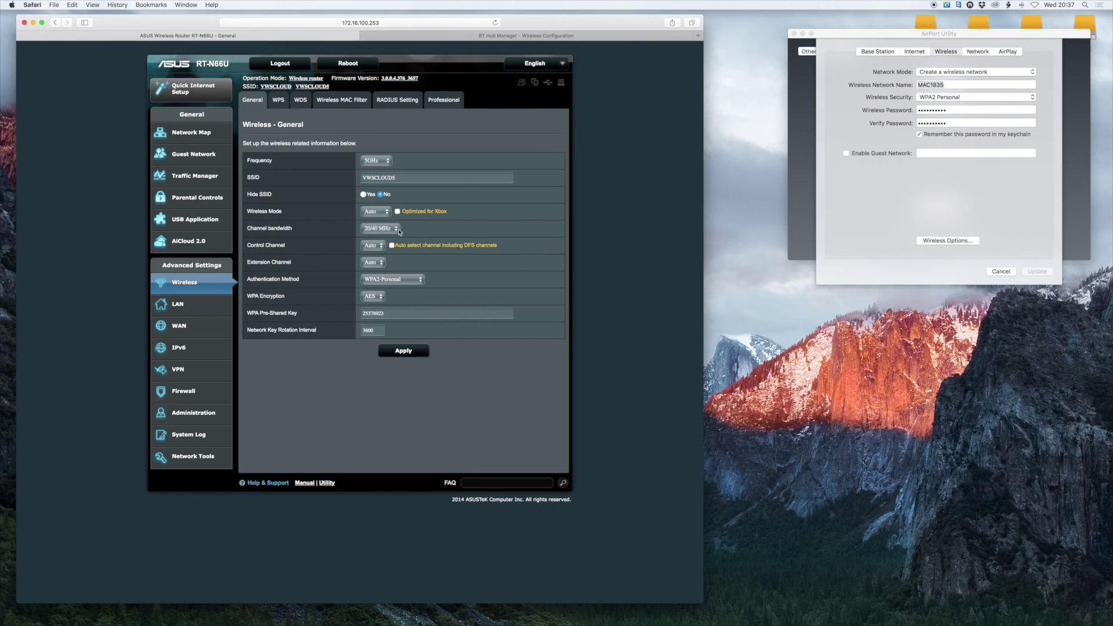
click(402, 178)
key(ctrl+Tab)
click(383, 181)
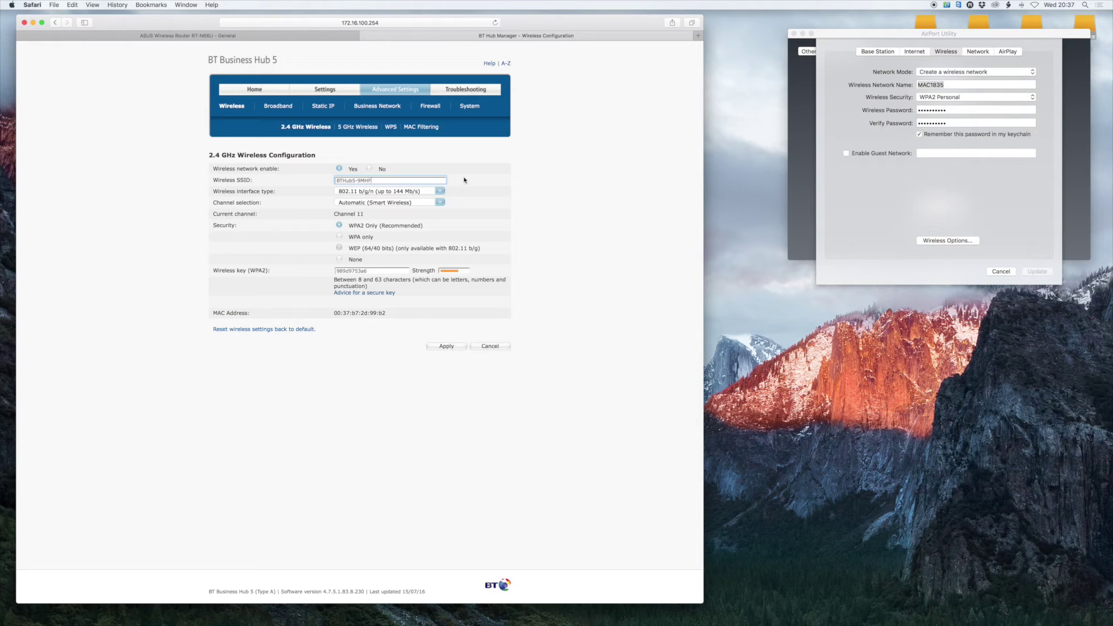
click(956, 84)
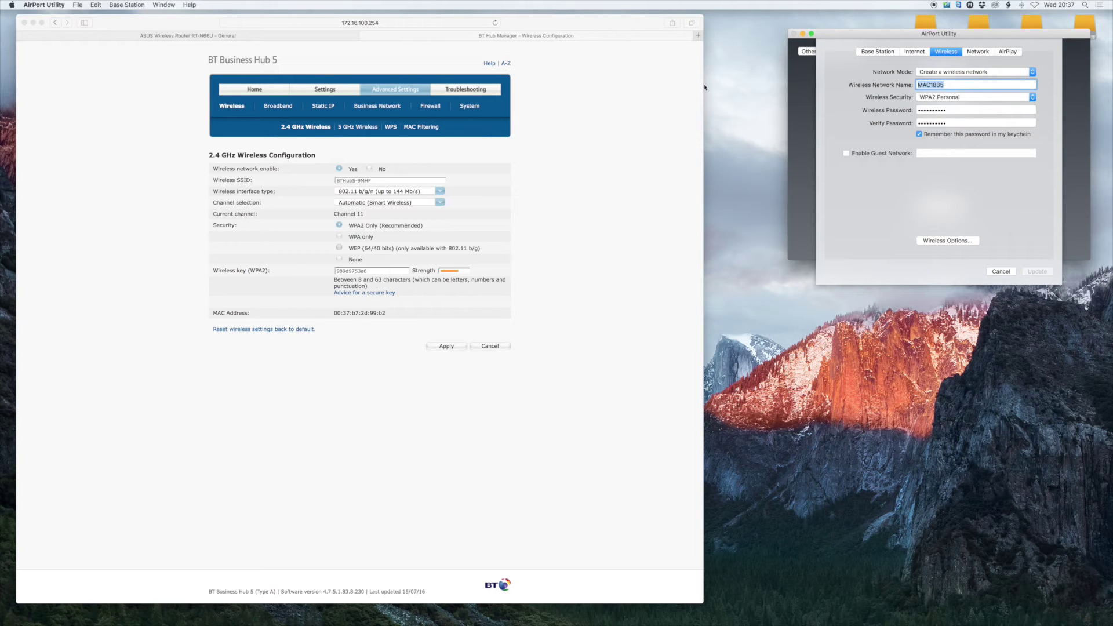
Replace the ASUS 5 GHz SSID VWSCLOUD5 with CLOUD123 and copy it
click(125, 36)
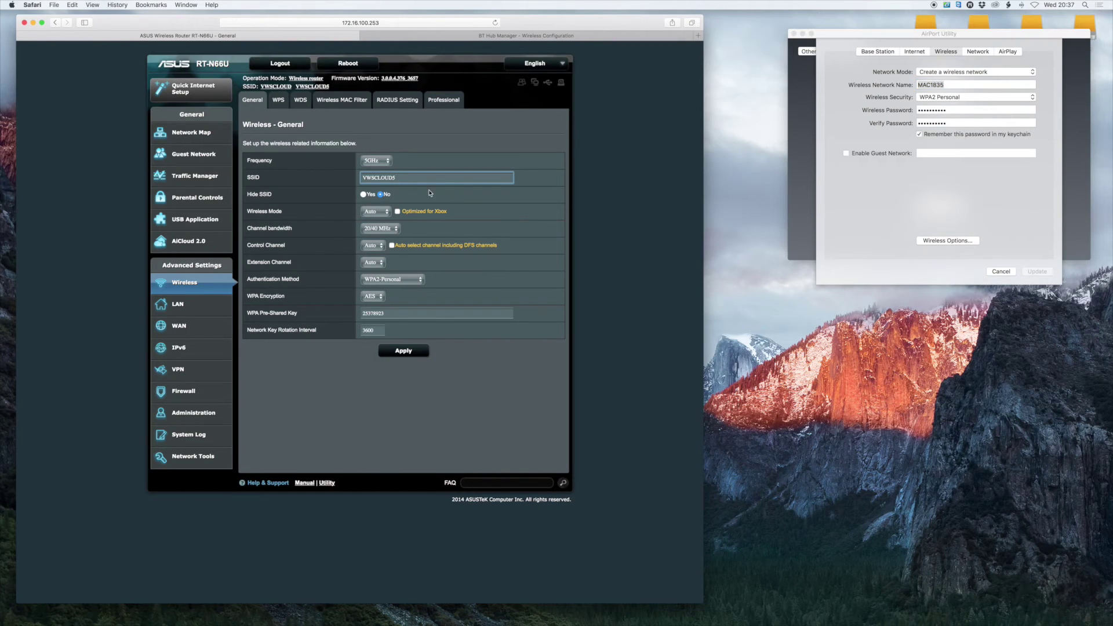
drag(398, 177, 331, 179)
text(CLOUD123)
drag(393, 178, 348, 178)
key(super+c)
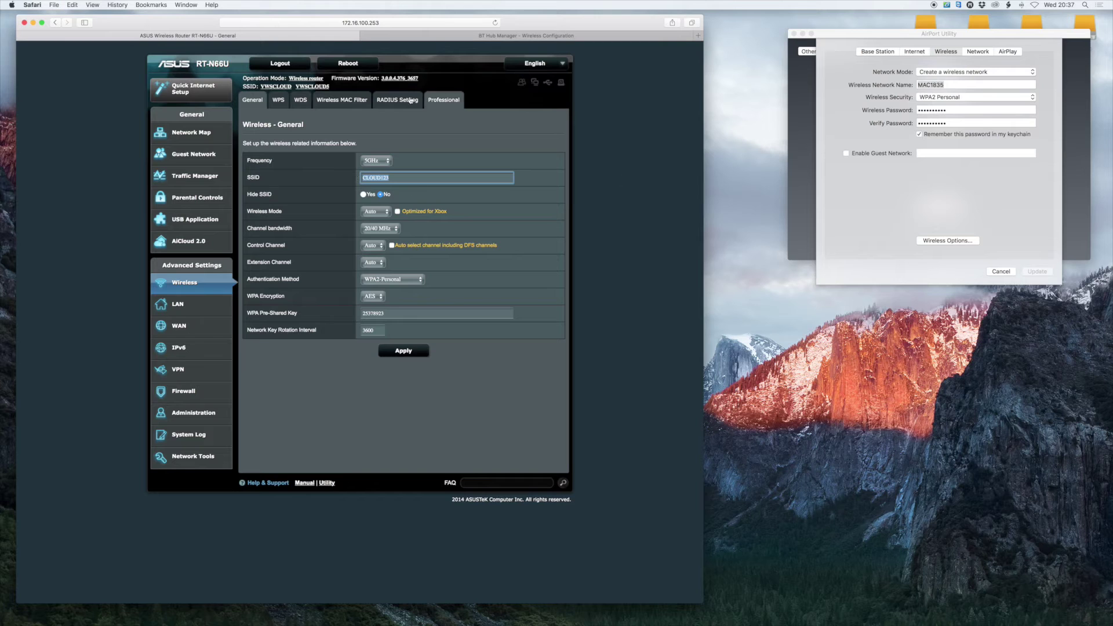
Paste CLOUD123 over the BT Hub SSID BTHub5-9MHF and the AirPort network name MAC1835
click(441, 36)
triple_click(393, 181)
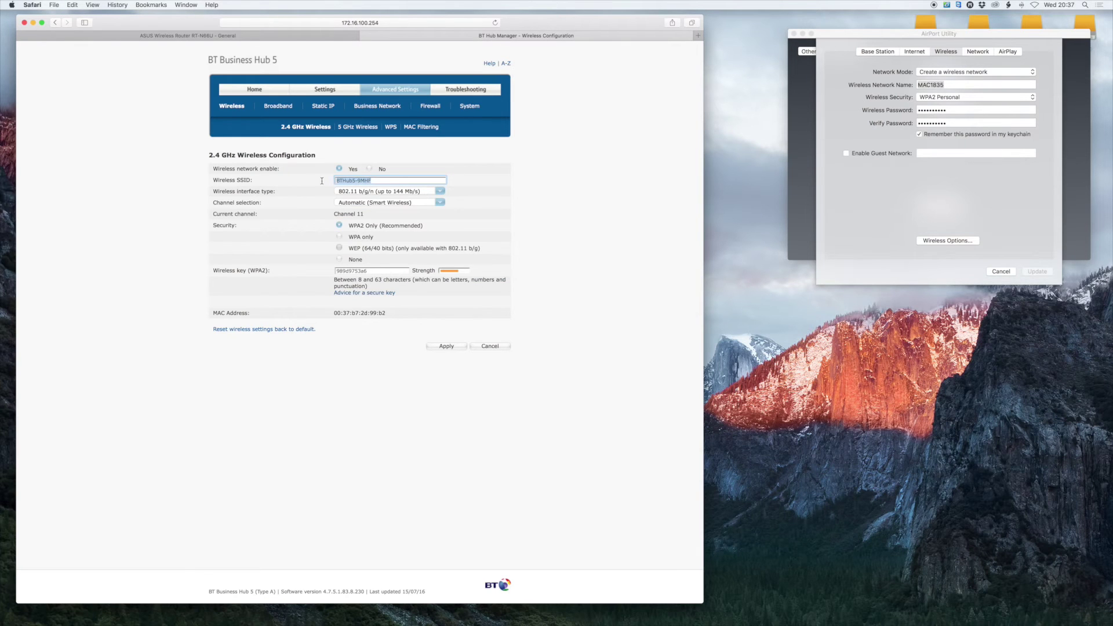
key(super+v)
drag(958, 85, 913, 85)
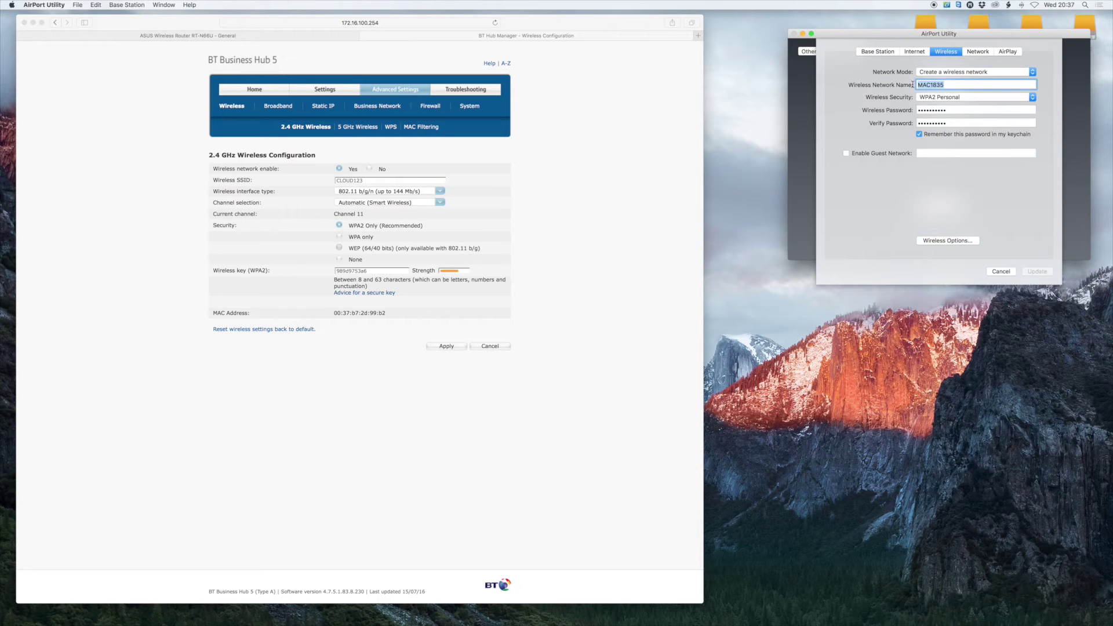
key(super+v)
click(232, 35)
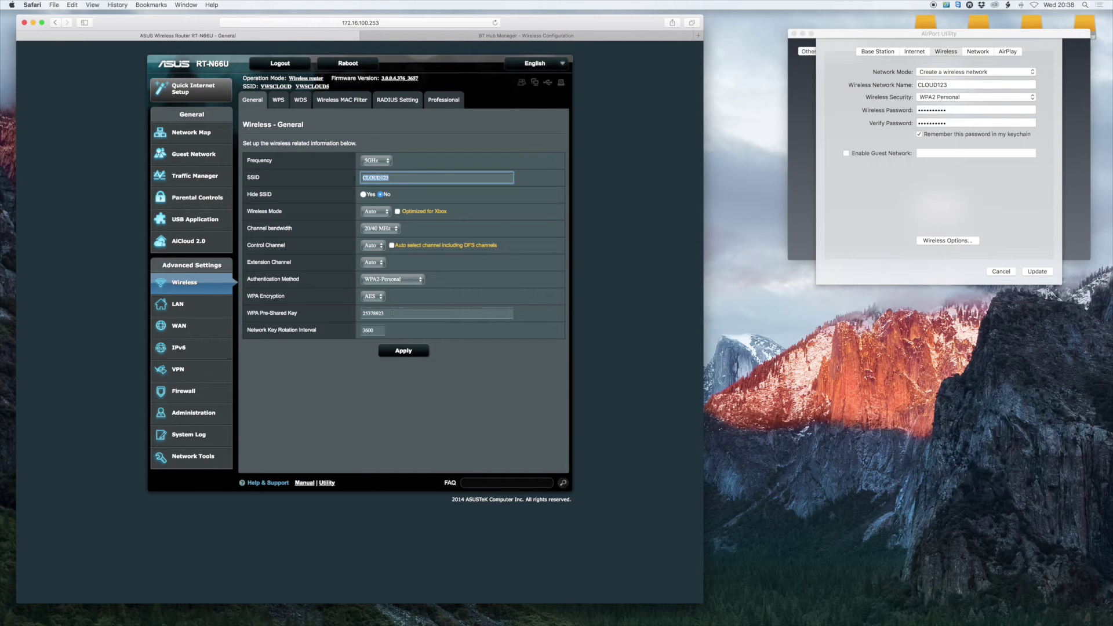
Select and copy the ASUS RT-N66U pre-shared key while comparing with the BT Hub page
key(Tab)
key(super+c)
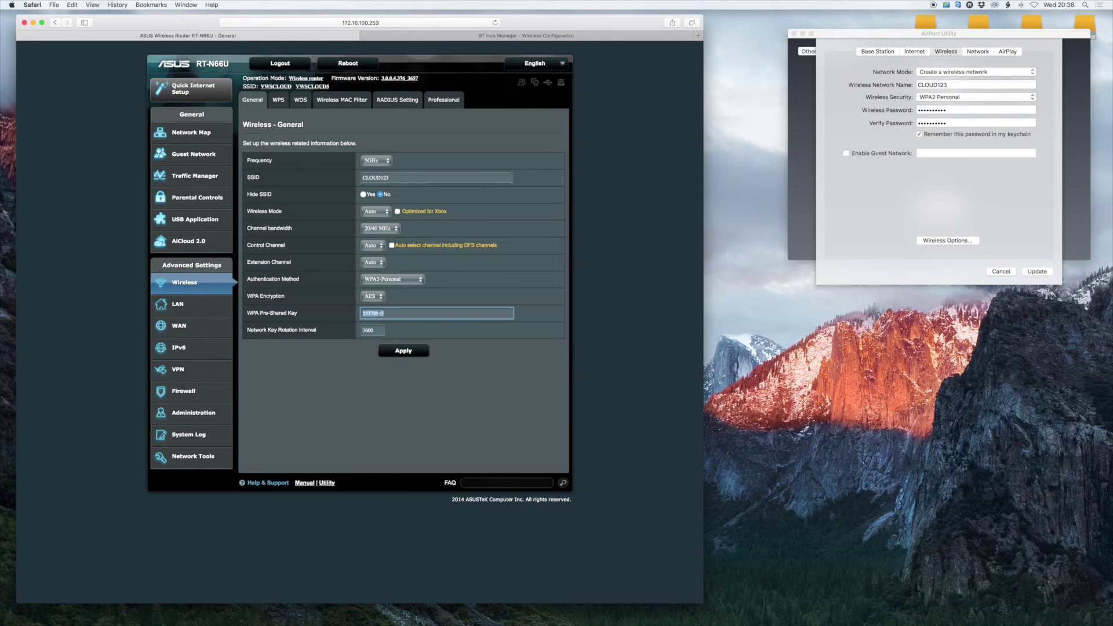
click(418, 35)
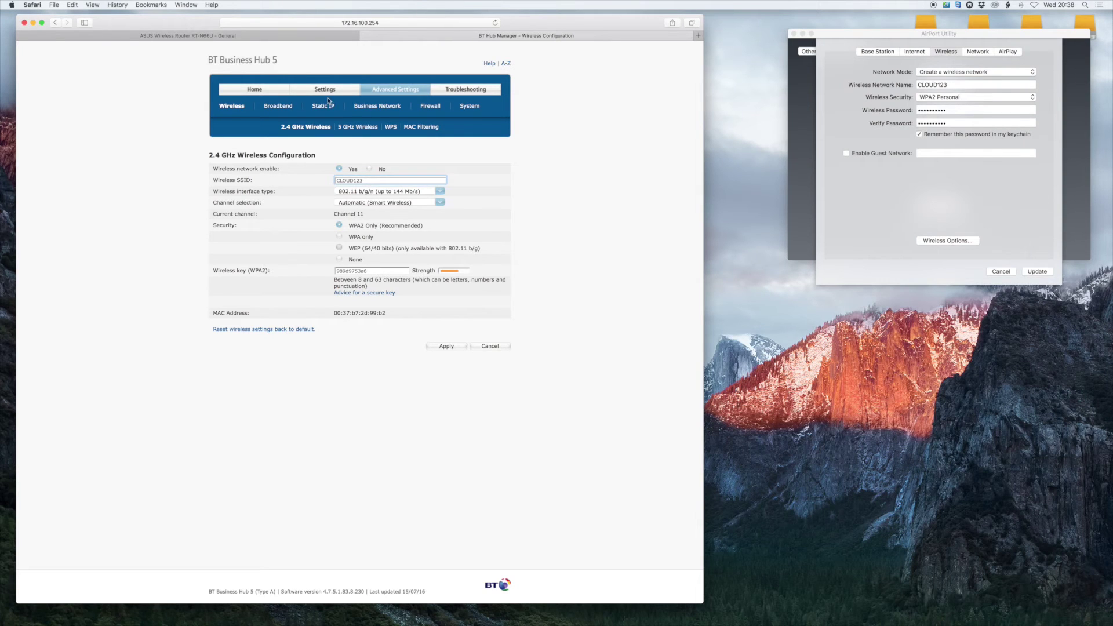
click(275, 36)
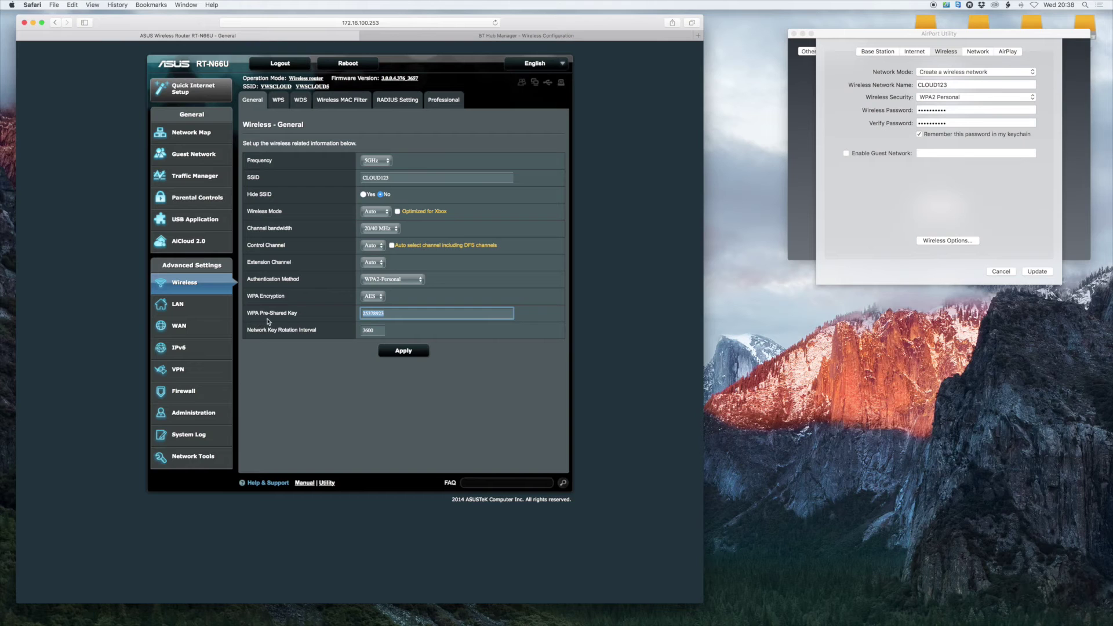
click(452, 39)
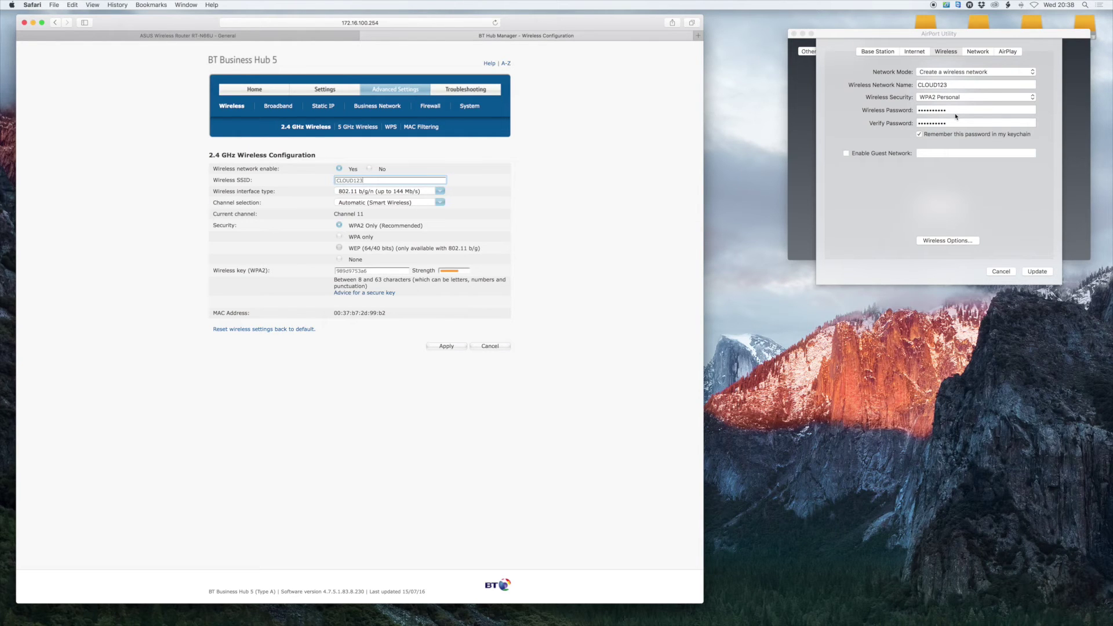
click(250, 38)
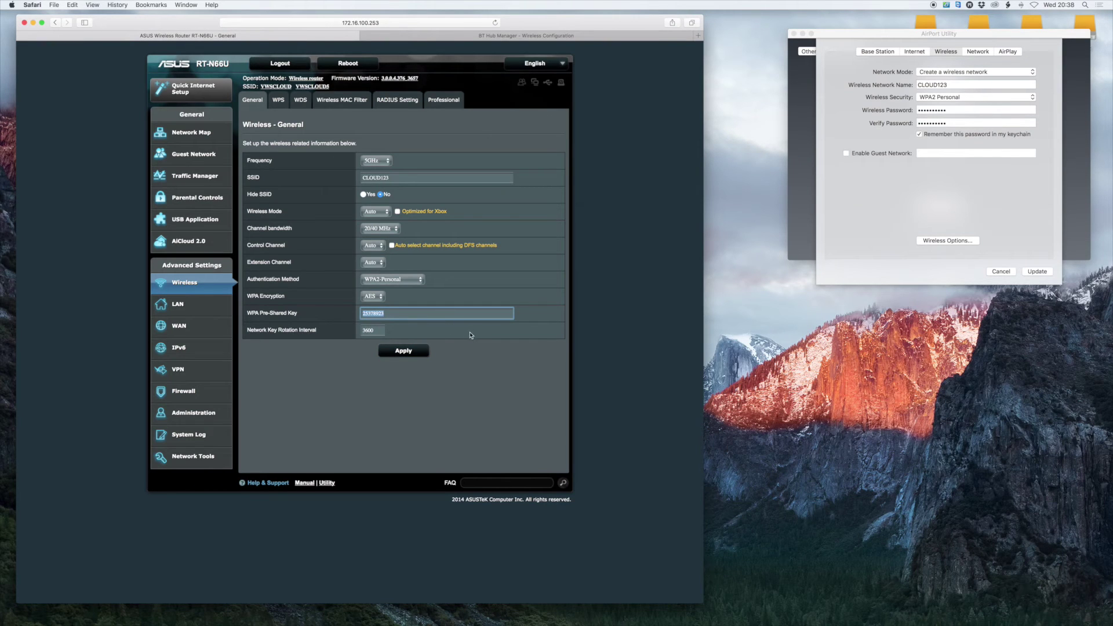
click(411, 37)
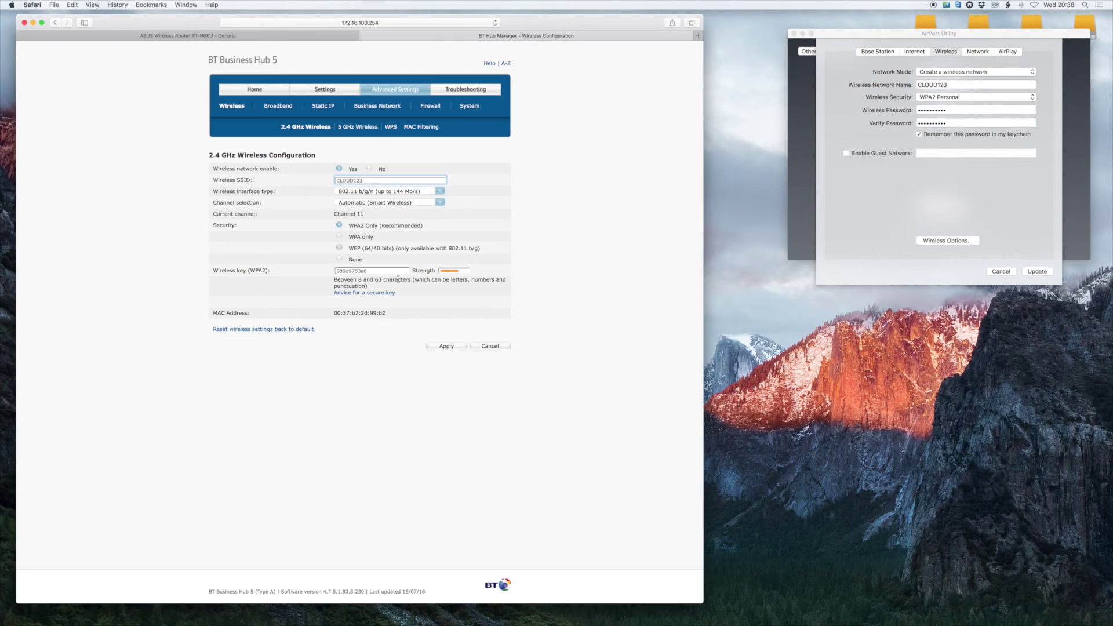
Paste the shared key into the BT Hub wireless key and both AirPort password fields
double_click(375, 270)
key(super+v)
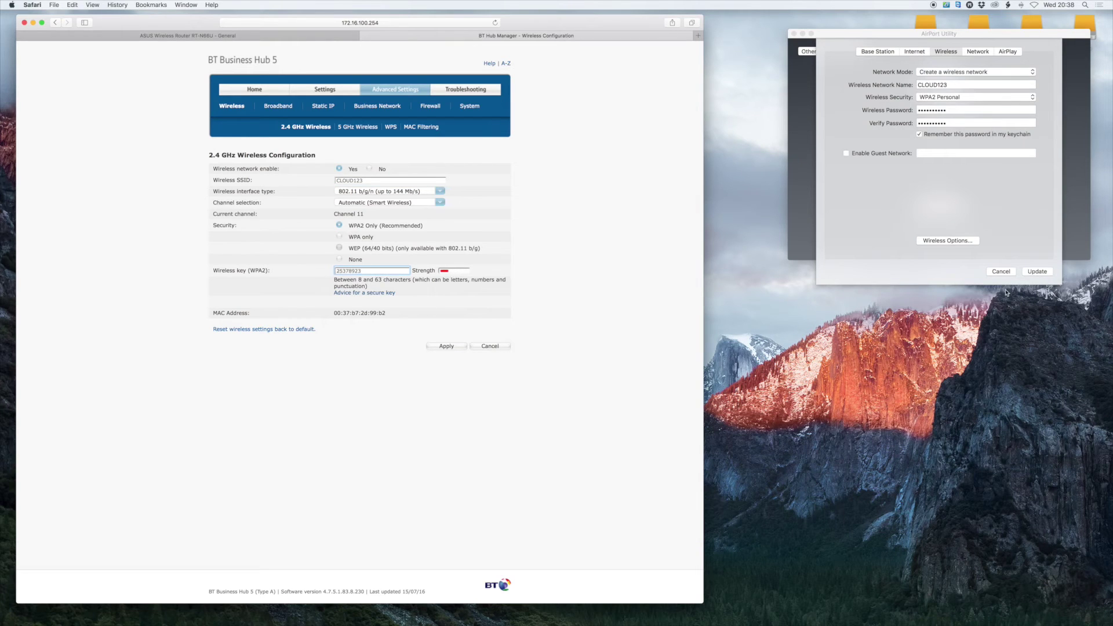
click(906, 110)
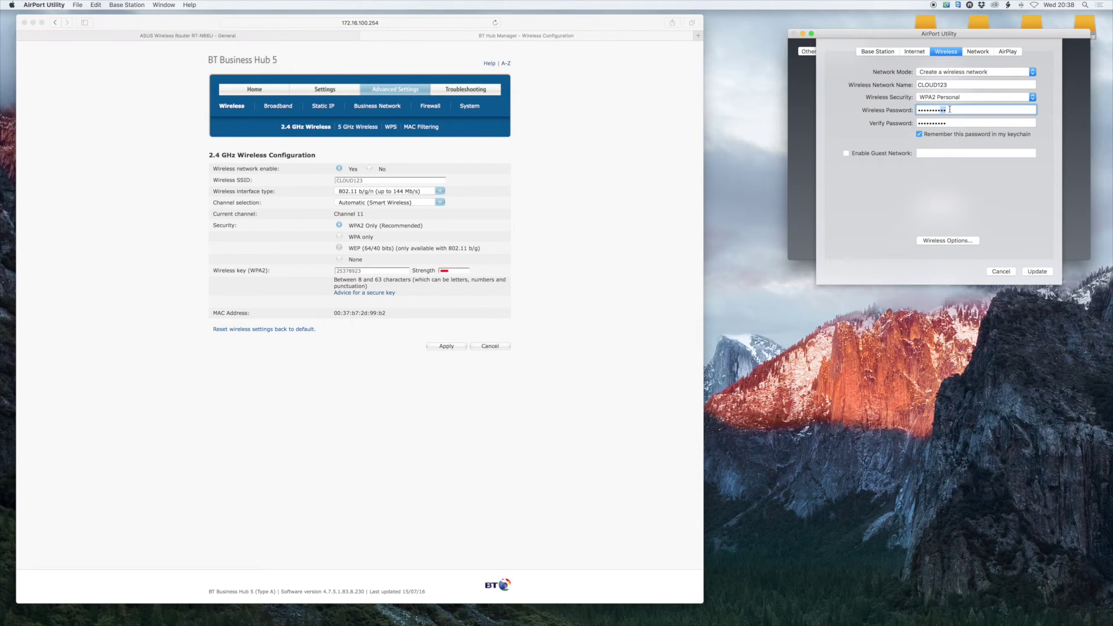
key(super+v)
key(Tab)
key(super+v)
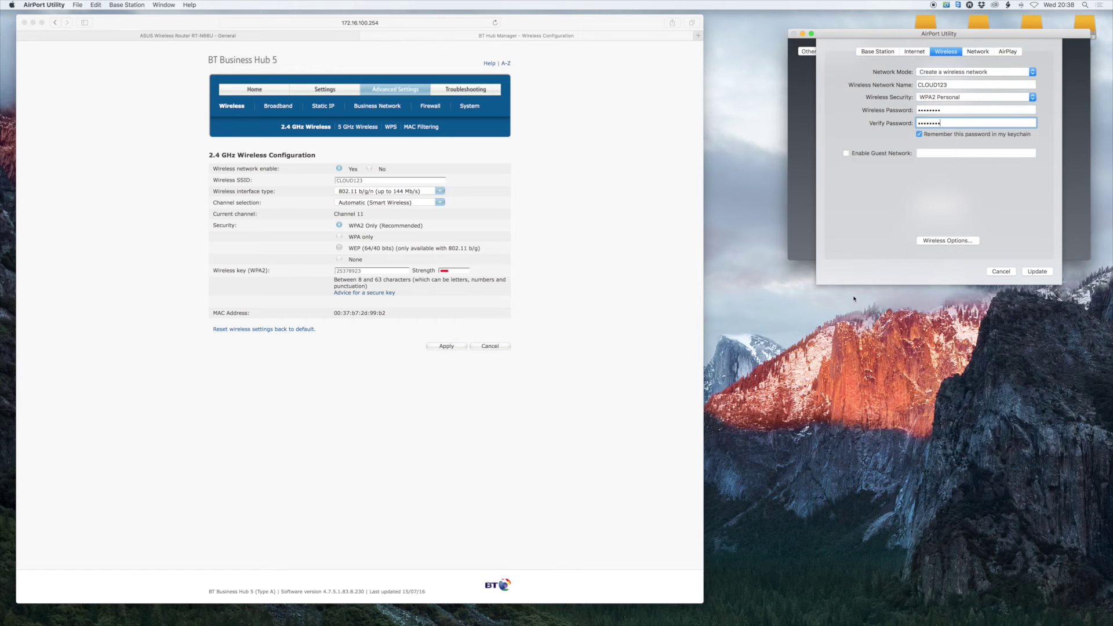
click(590, 239)
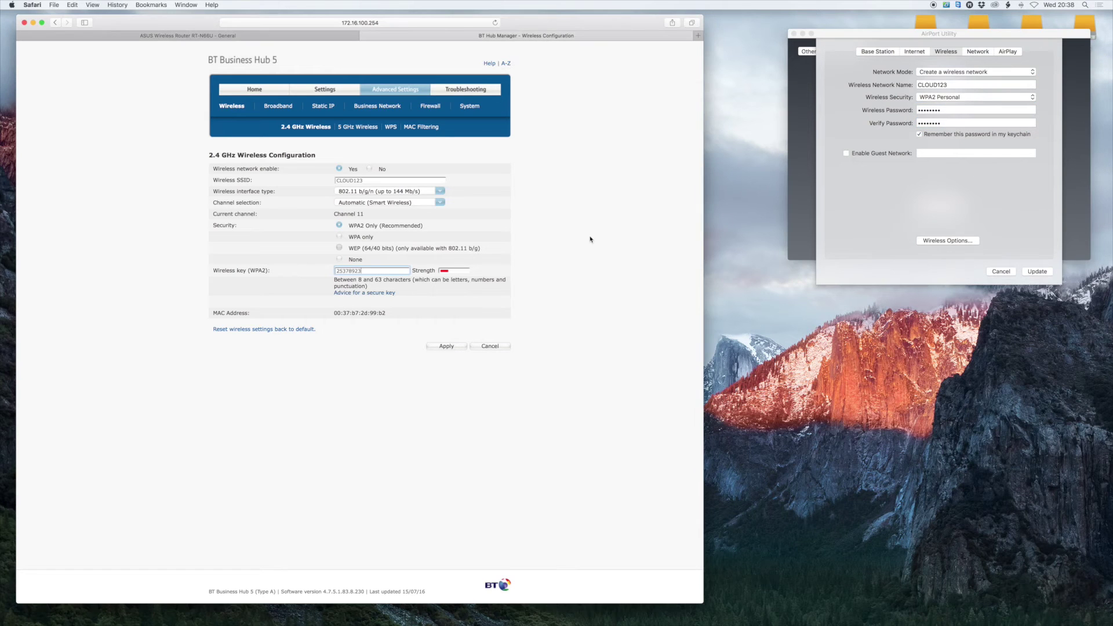
Check the BT Hub page, then return to the ASUS RT-N66U Wireless – General page
click(159, 36)
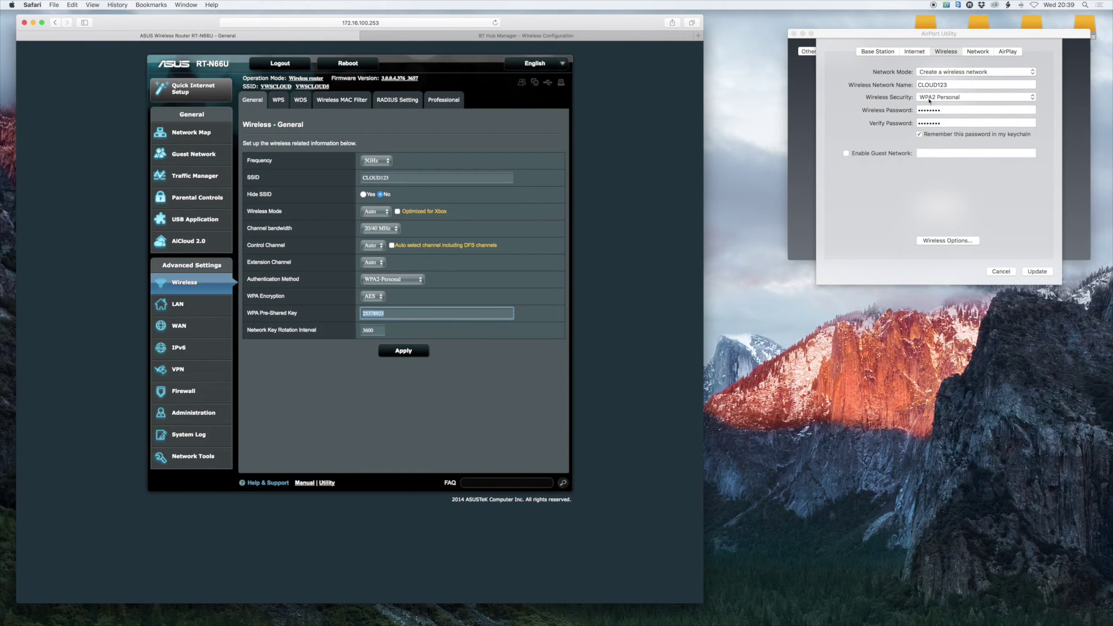
click(458, 37)
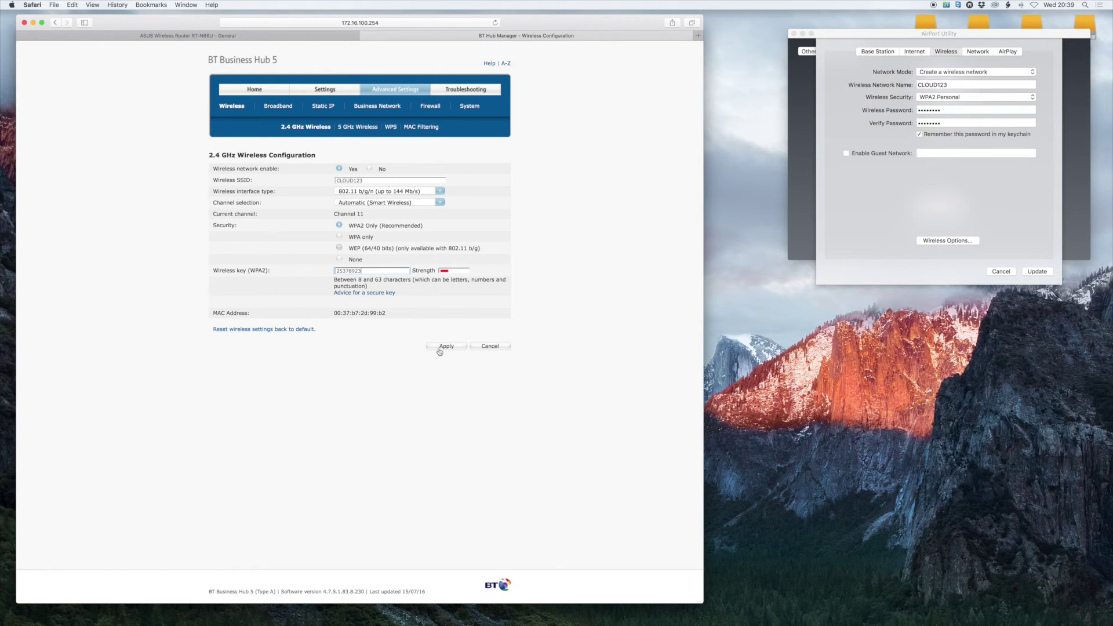
click(216, 35)
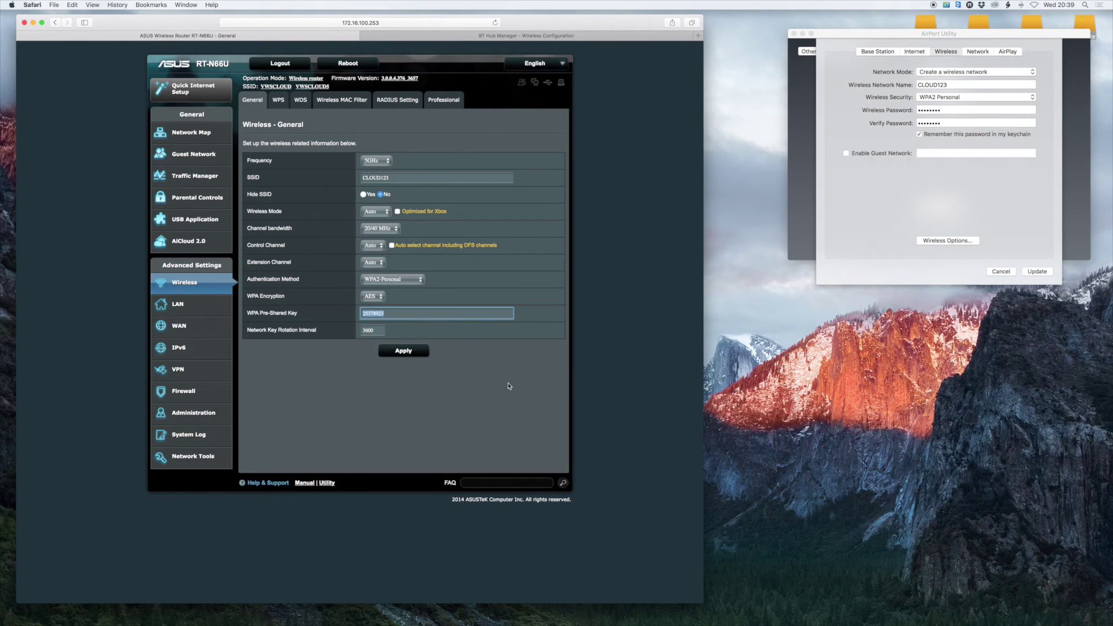
Switch the ASUS router to the 2.4GHz band and set its SSID to CLOUD123
click(637, 279)
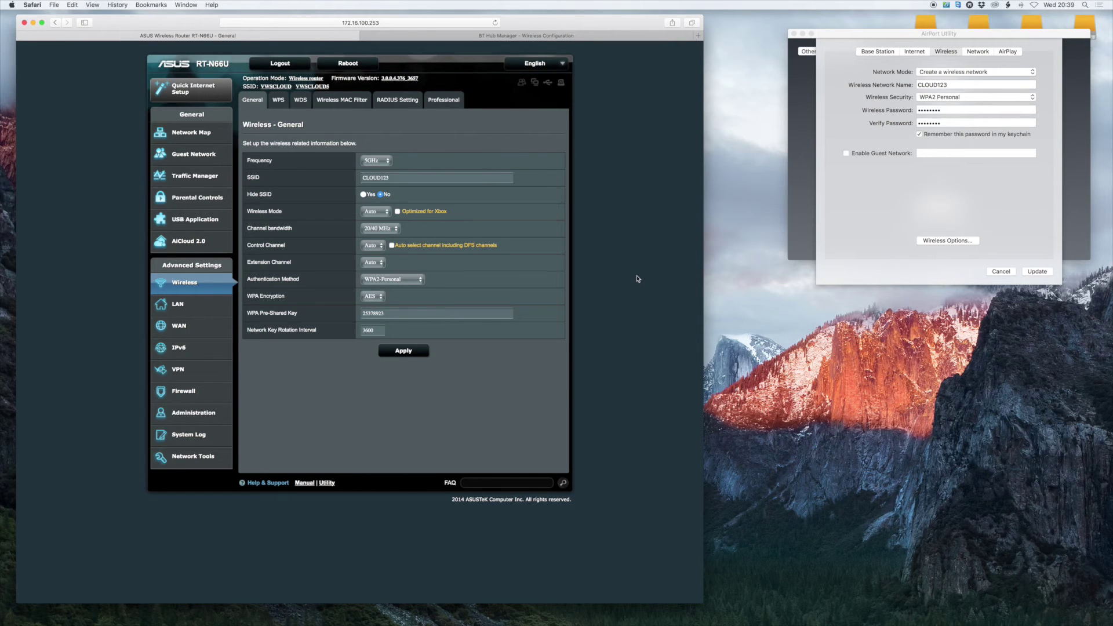
click(381, 162)
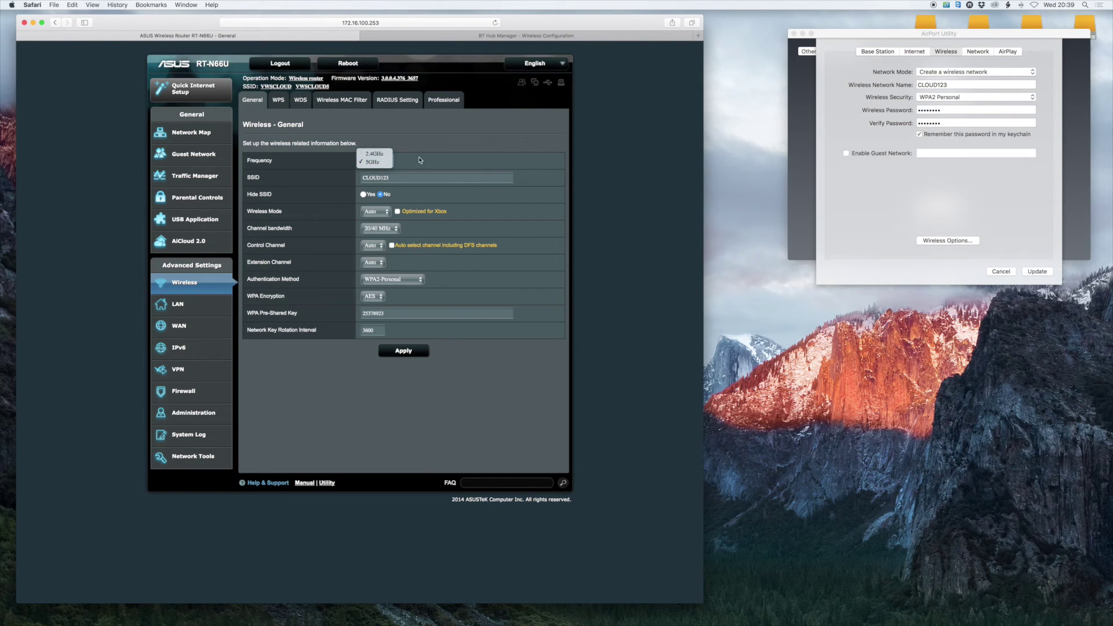
click(448, 167)
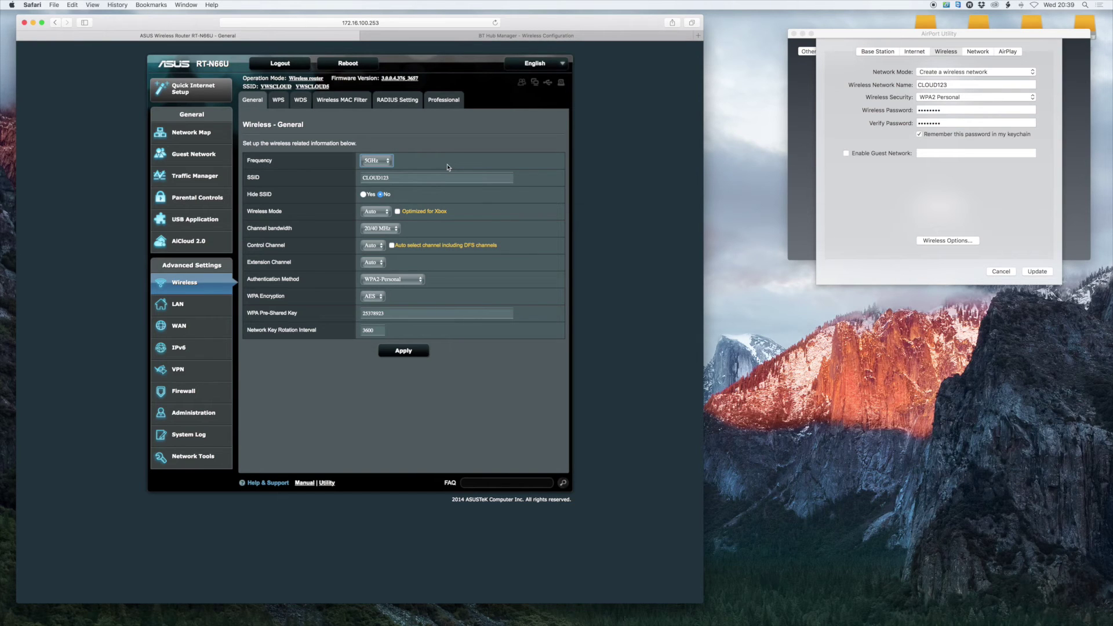
click(415, 166)
click(376, 154)
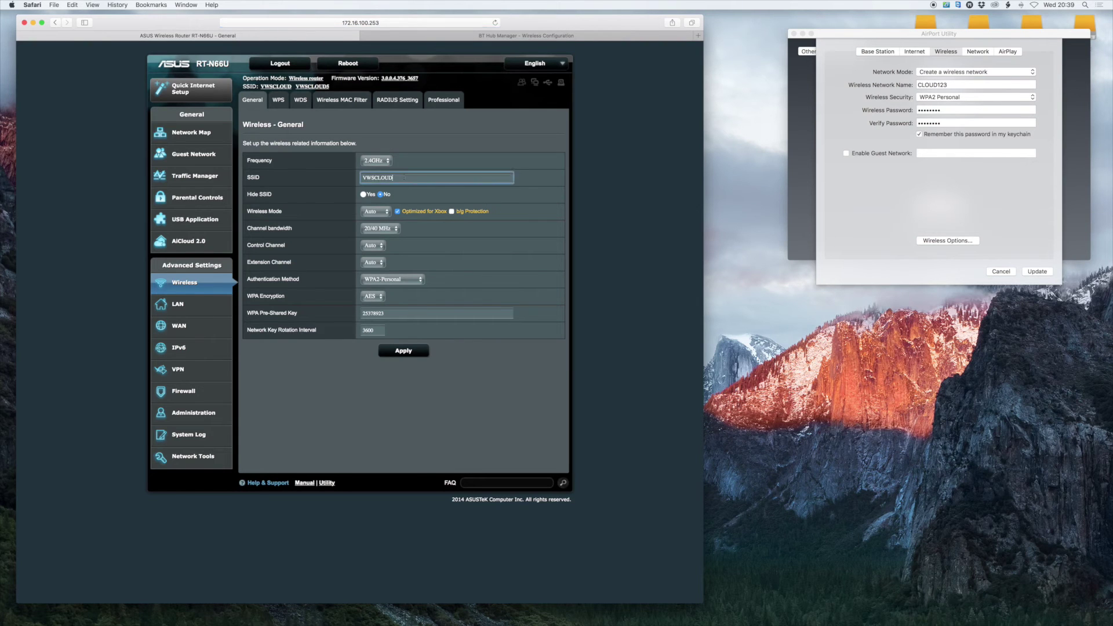
text(CLOUD12312)
click(398, 316)
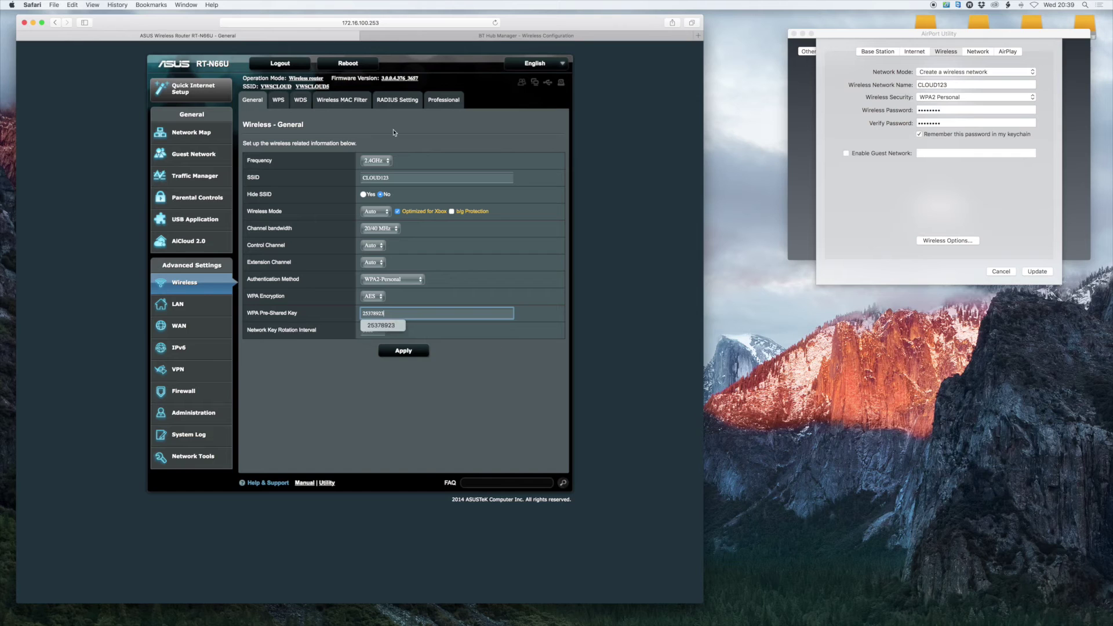
click(498, 36)
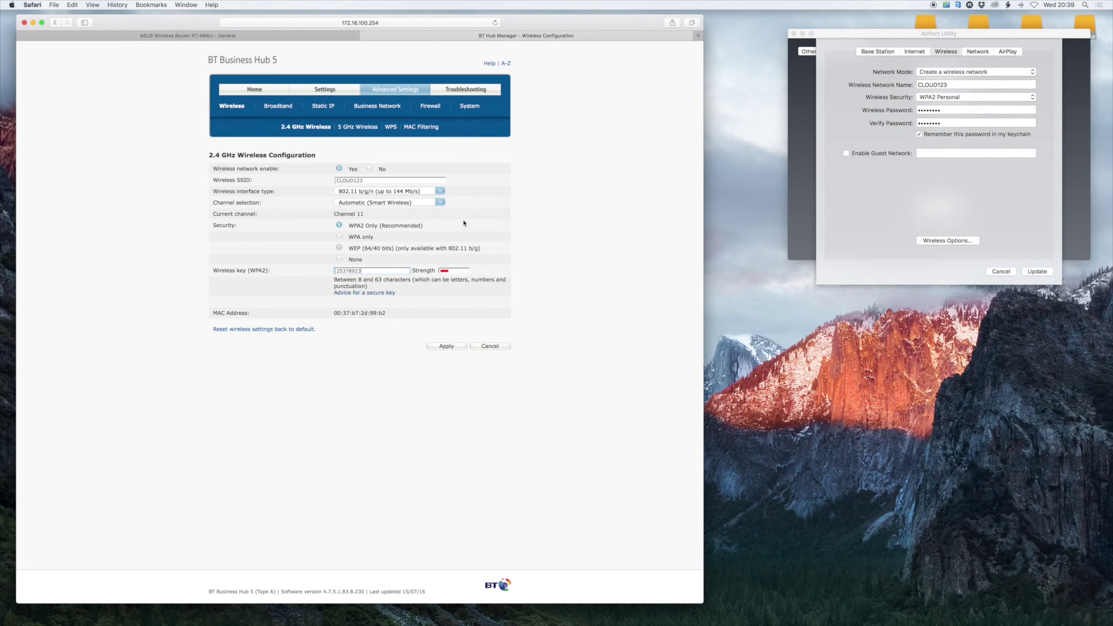
View the BT Hub 5 GHz wireless settings, then reload the 2.4 GHz page
click(361, 129)
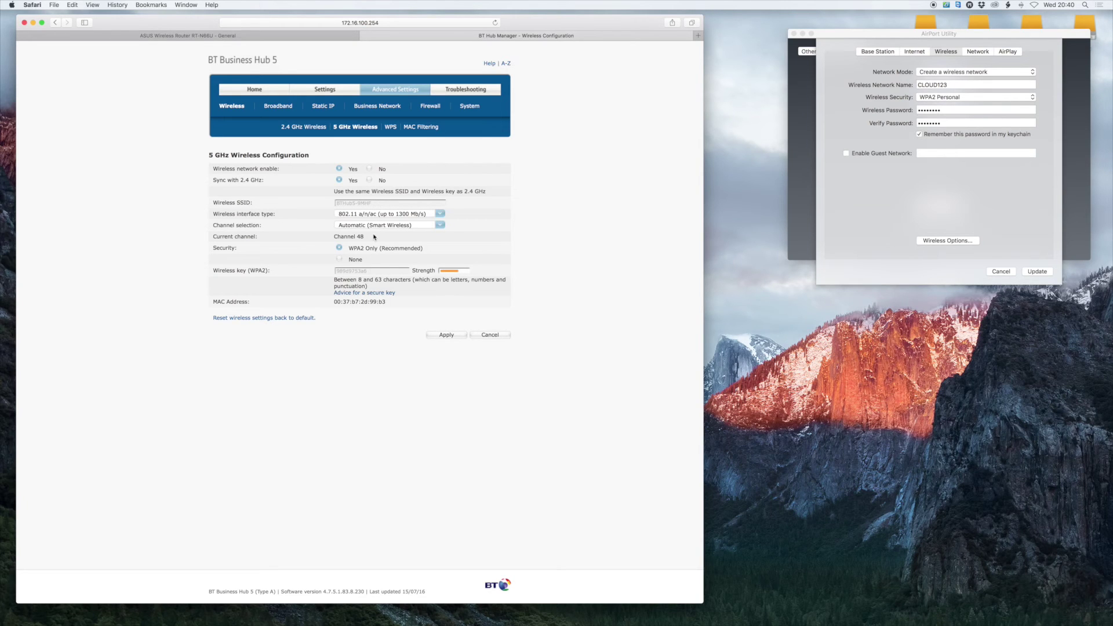
click(305, 131)
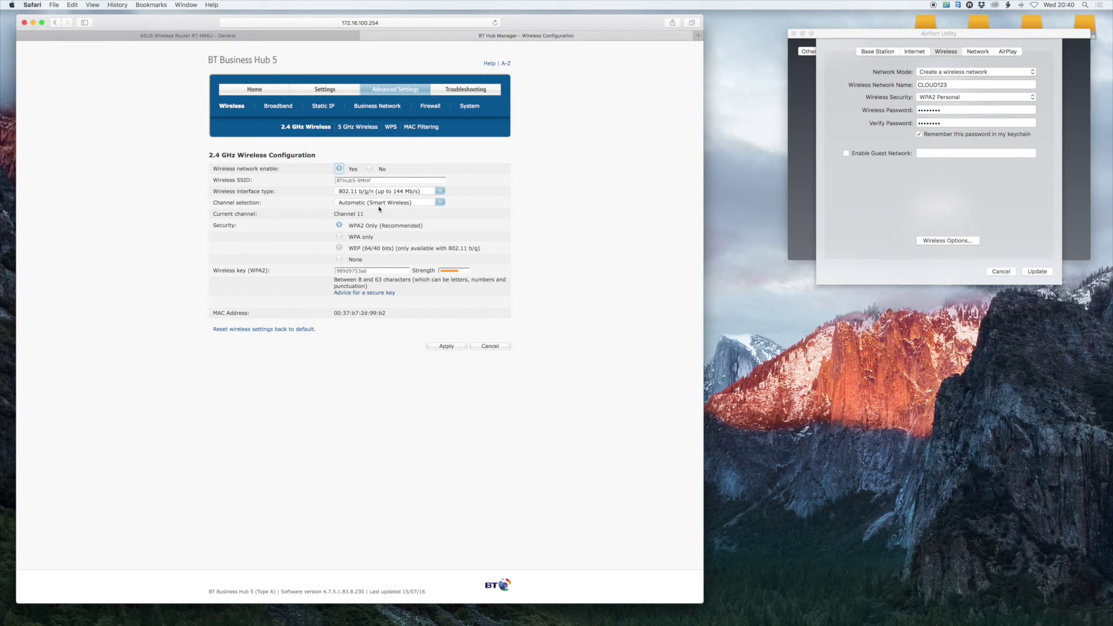
Cycle AirPort Utility through Base Station, Internet and Wireless, then return to the ASUS tab
click(973, 123)
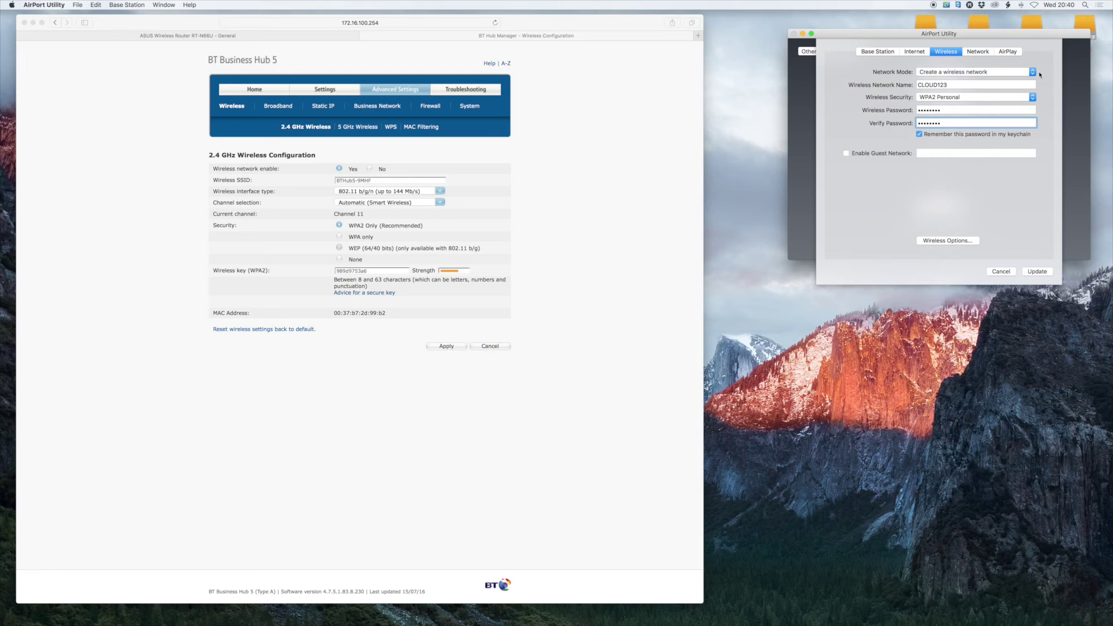
click(878, 52)
click(915, 52)
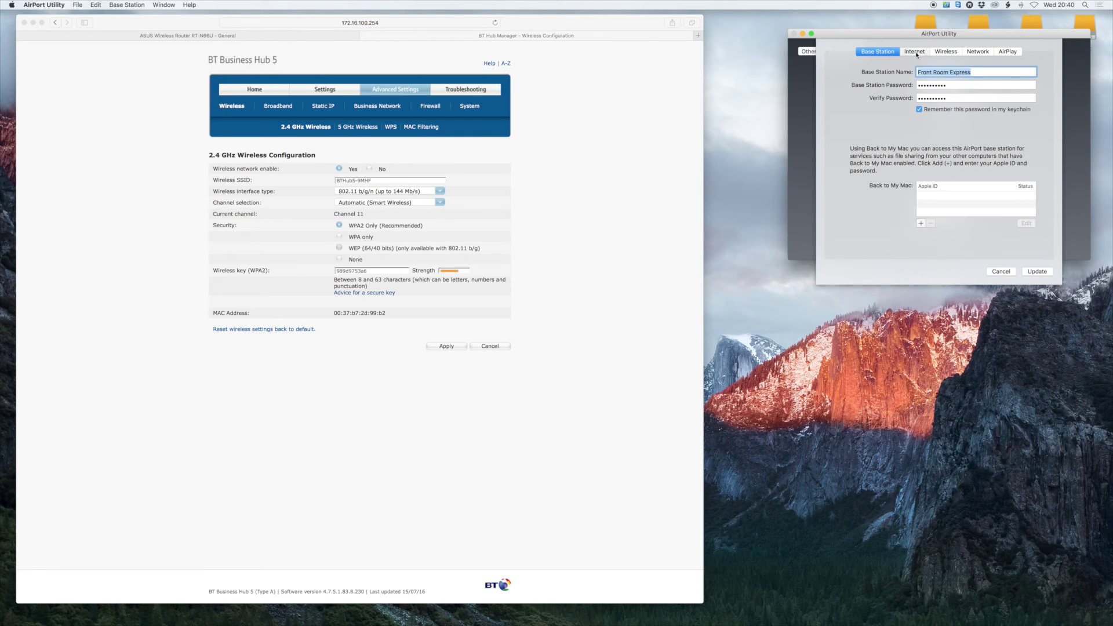
click(947, 52)
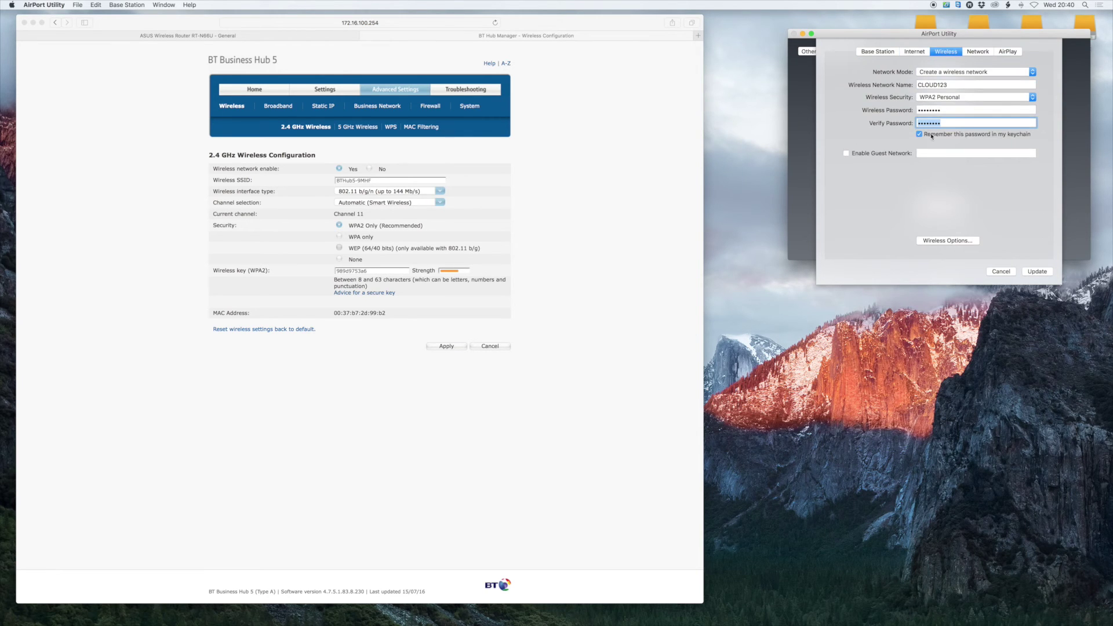
click(255, 39)
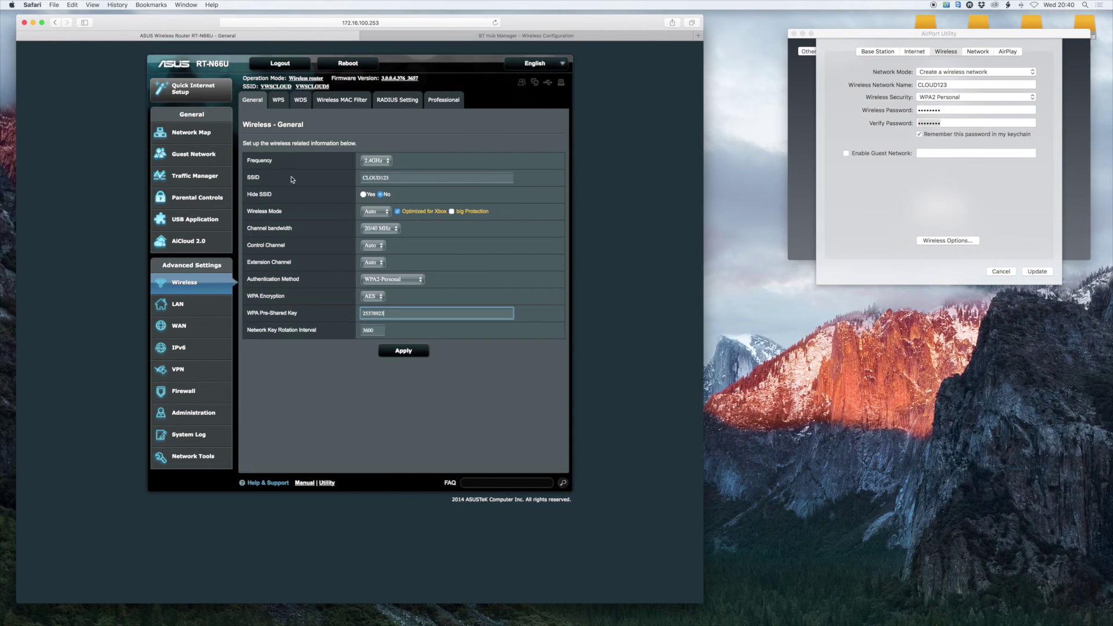
double_click(255, 178)
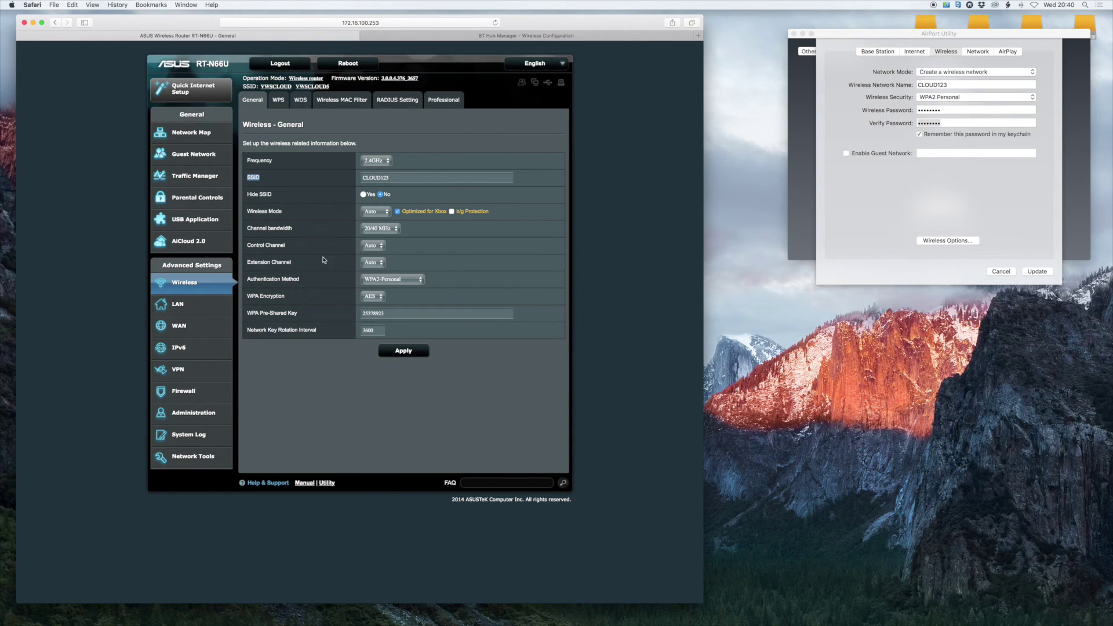
triple_click(293, 314)
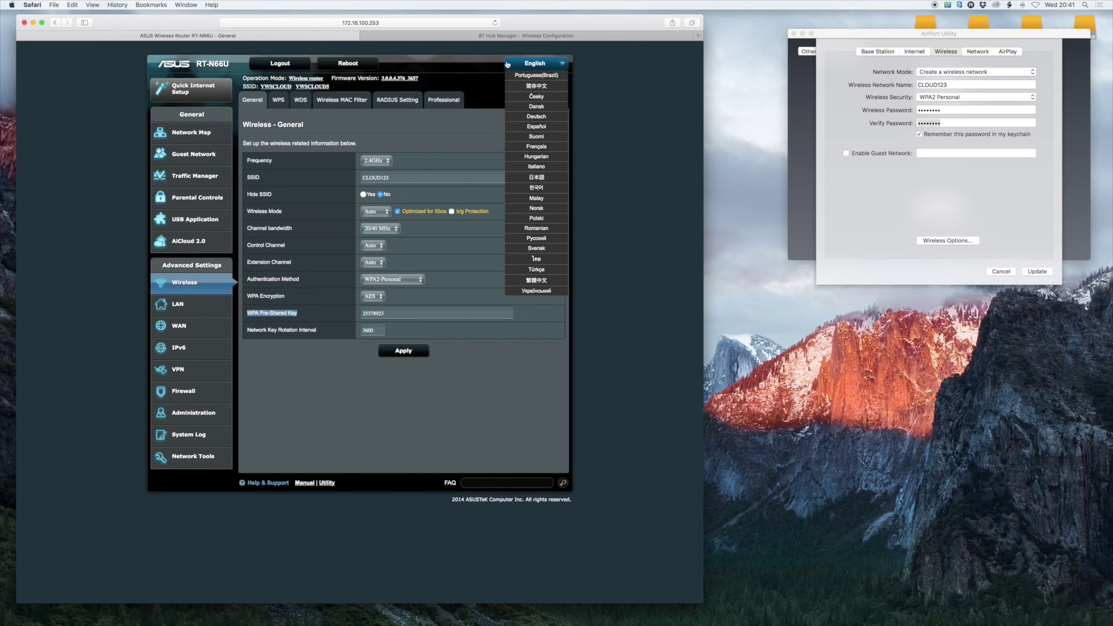
click(491, 37)
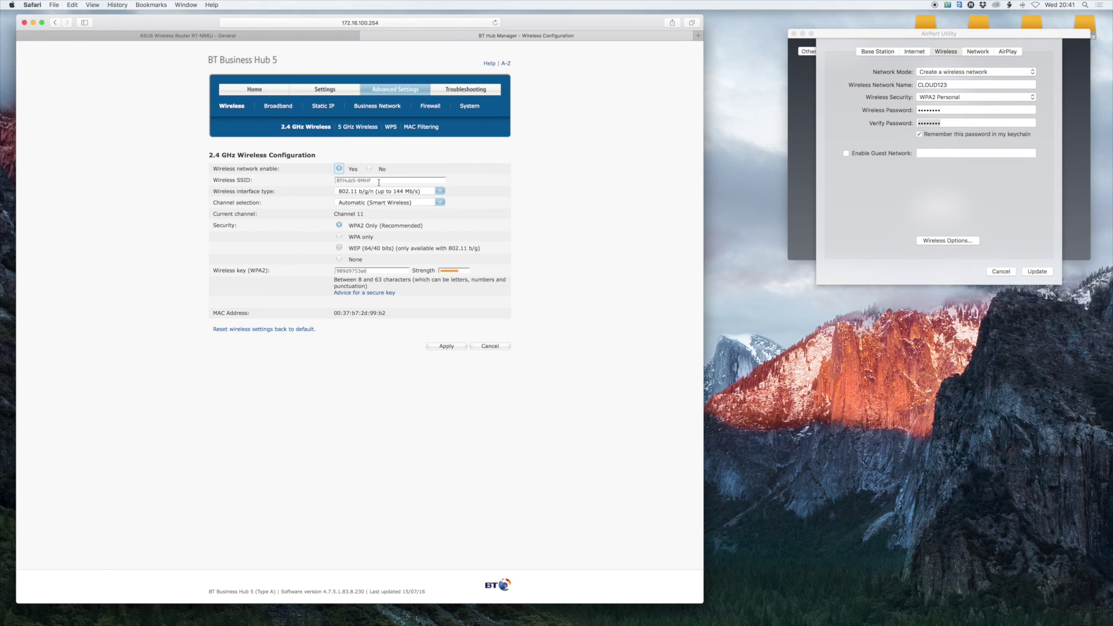
drag(379, 182, 334, 182)
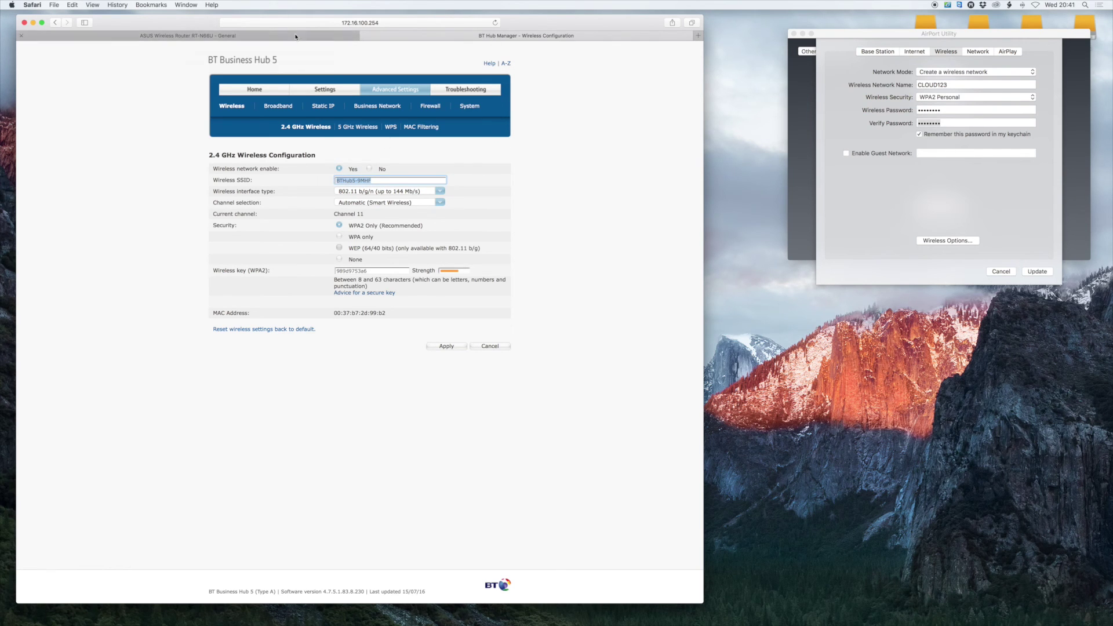
click(110, 36)
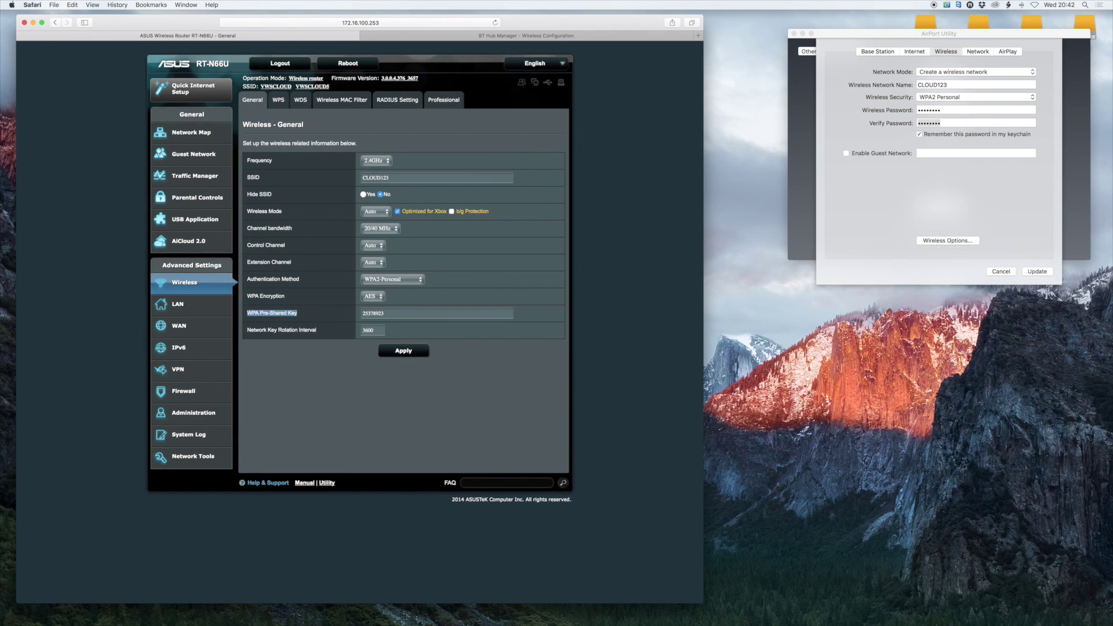
click(266, 181)
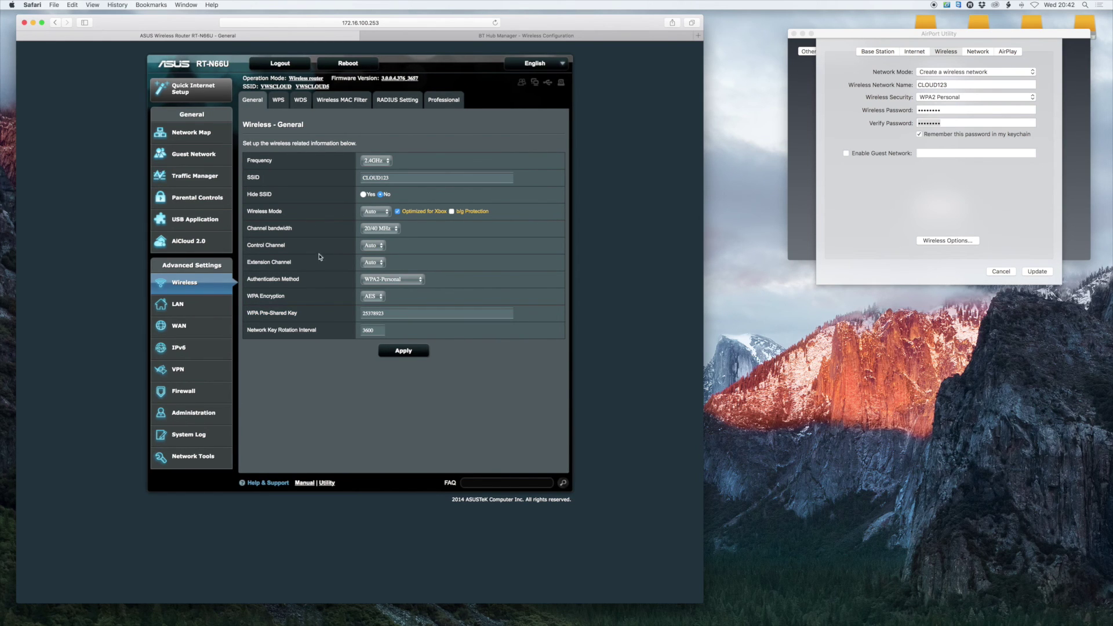